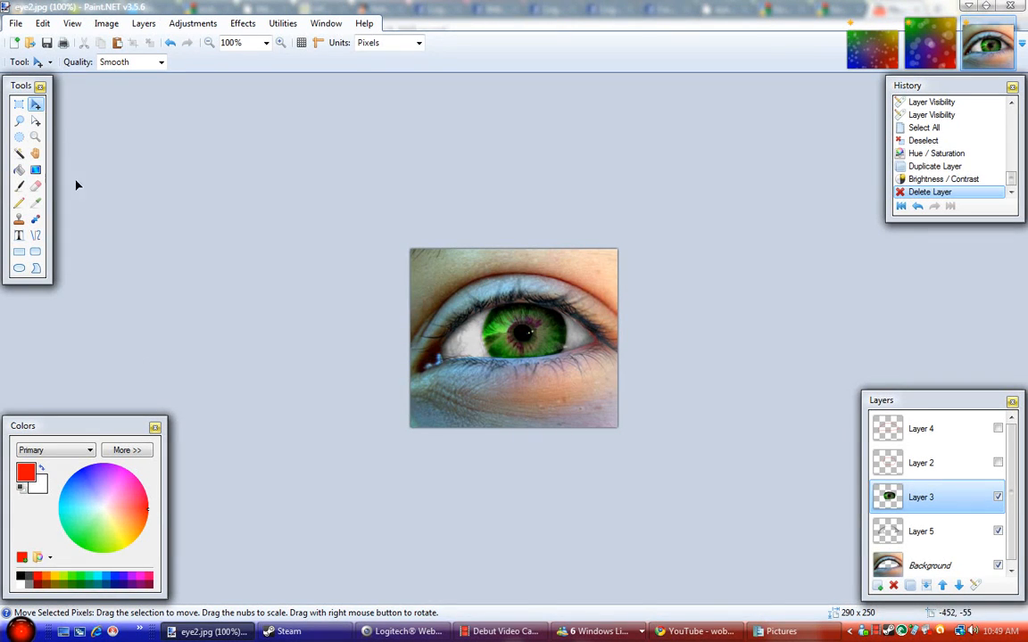
{"action": "left_click", "coordinate": [19, 120]}
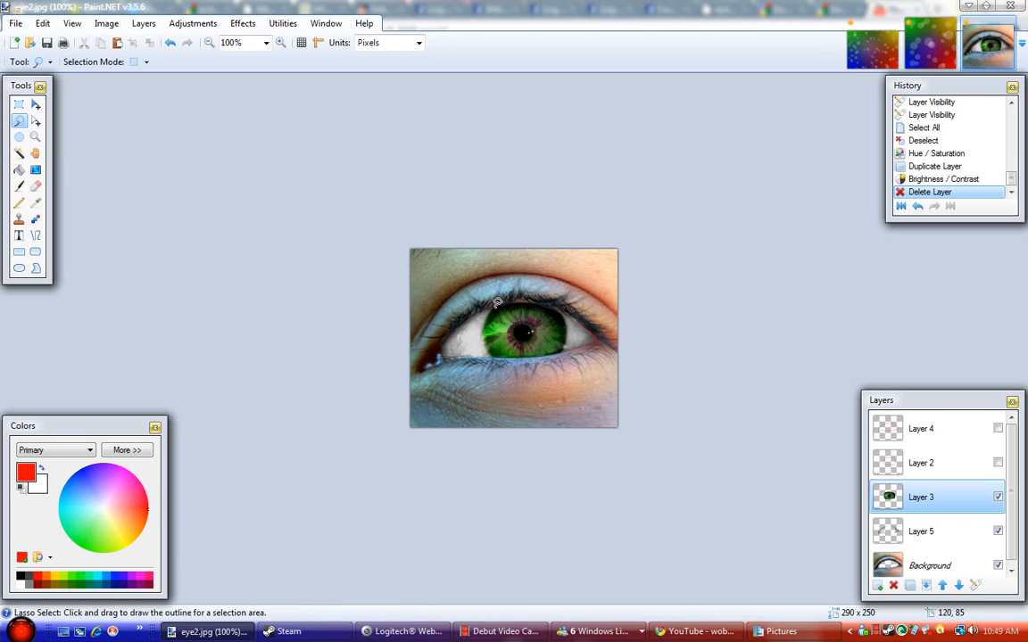
{"action": "mouse_move", "coordinate": [496, 309]}
{"action": "left_mouse_down"}
{"action": "mouse_move", "coordinate": [475, 331]}
{"action": "mouse_move", "coordinate": [517, 372]}
{"action": "mouse_move", "coordinate": [582, 299]}
{"action": "mouse_move", "coordinate": [507, 271]}
{"action": "mouse_move", "coordinate": [453, 320]}
{"action": "mouse_move", "coordinate": [508, 356]}
{"action": "left_mouse_up"}
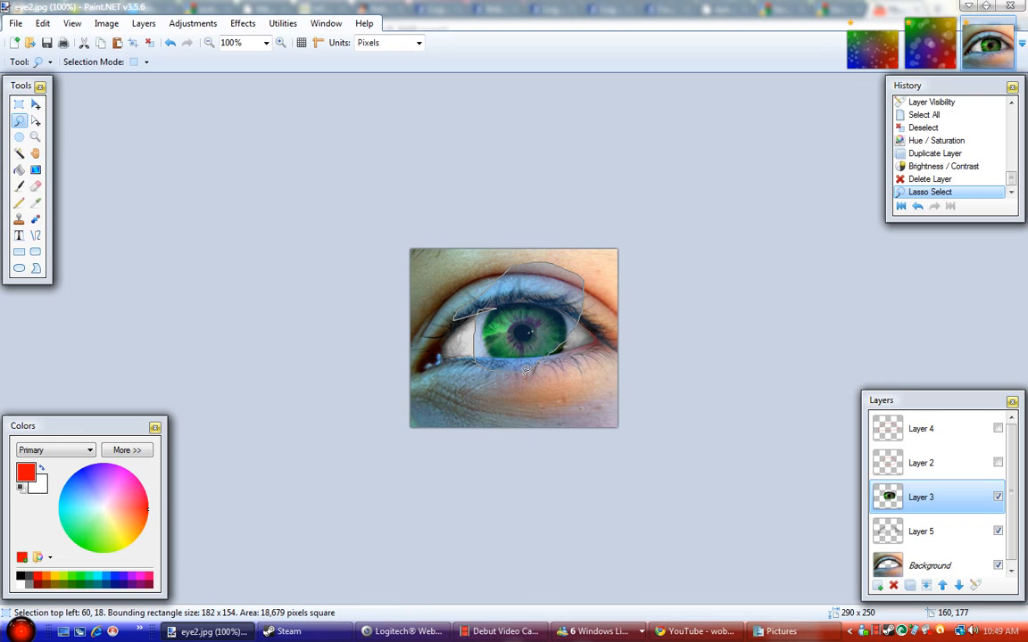
{"action": "key", "text": "ctrl+z"}
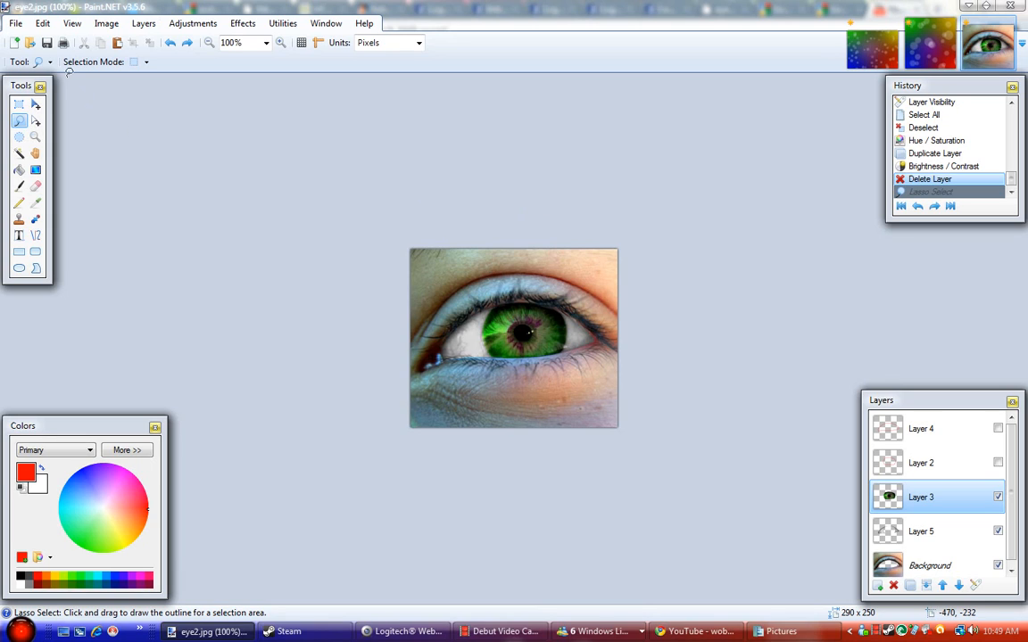
Create a new blank image with a size of 118 × 75 pixels
{"action": "left_click", "coordinate": [20, 25]}
{"action": "left_click", "coordinate": [16, 25]}
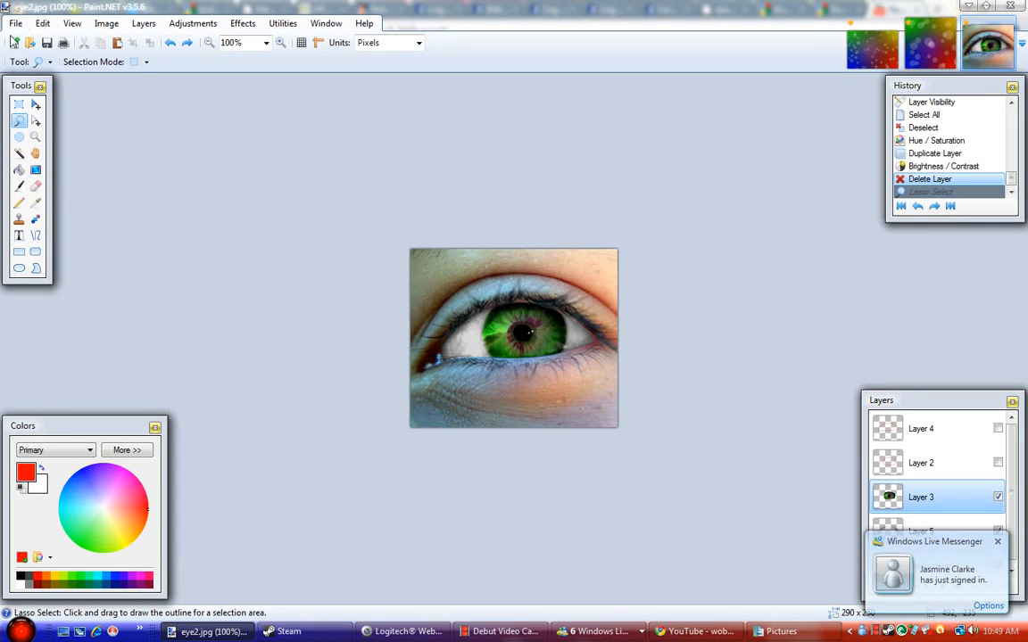
{"action": "key", "text": "ctrl+r"}
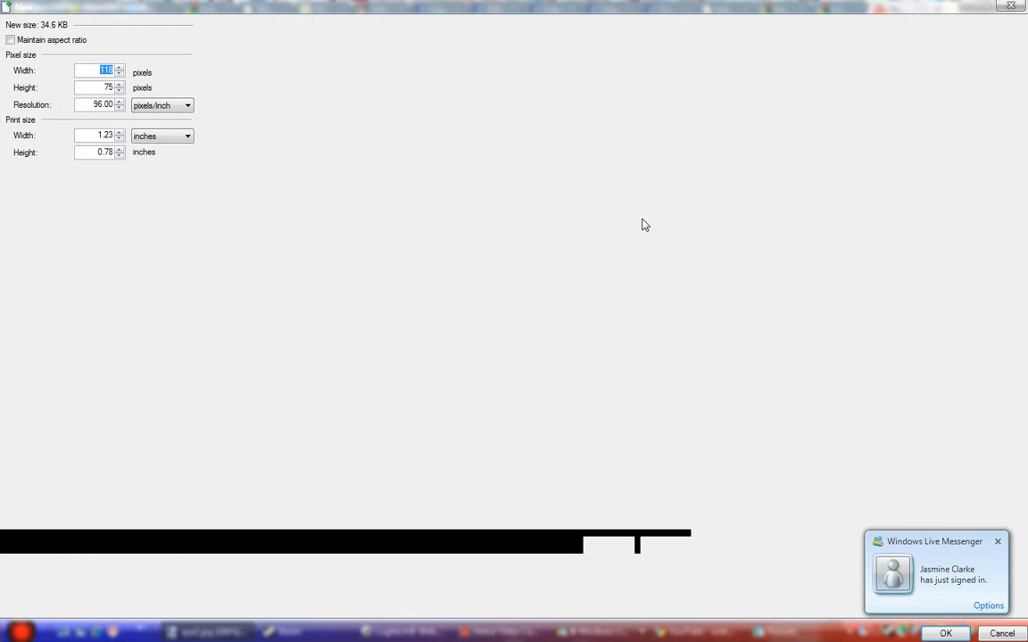
{"action": "left_click", "coordinate": [946, 633]}
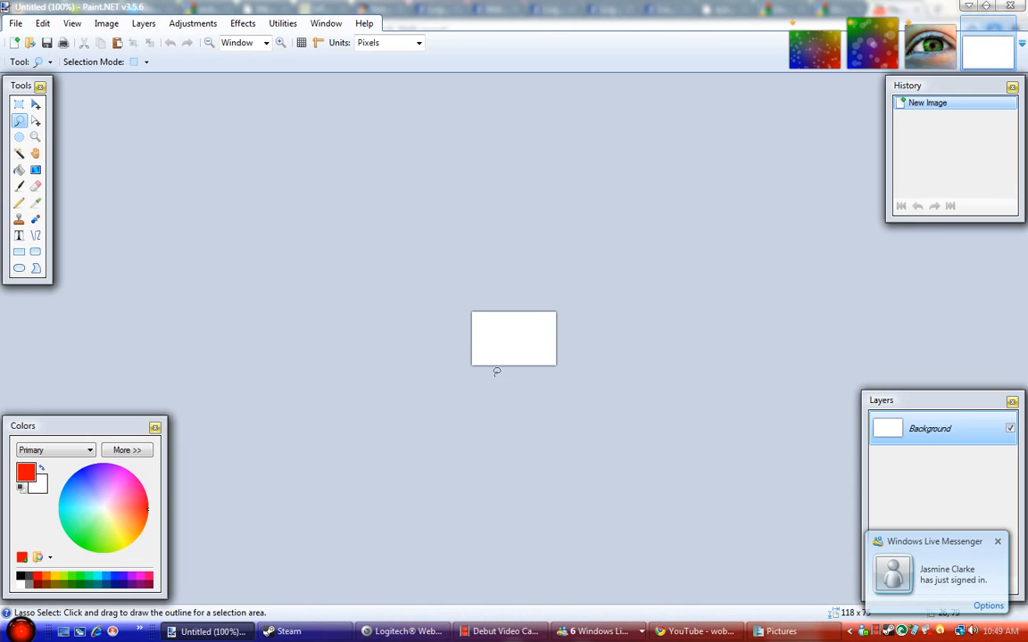
{"action": "scroll", "coordinate": [505, 397], "scroll_direction": "up", "scroll_amount": 5}
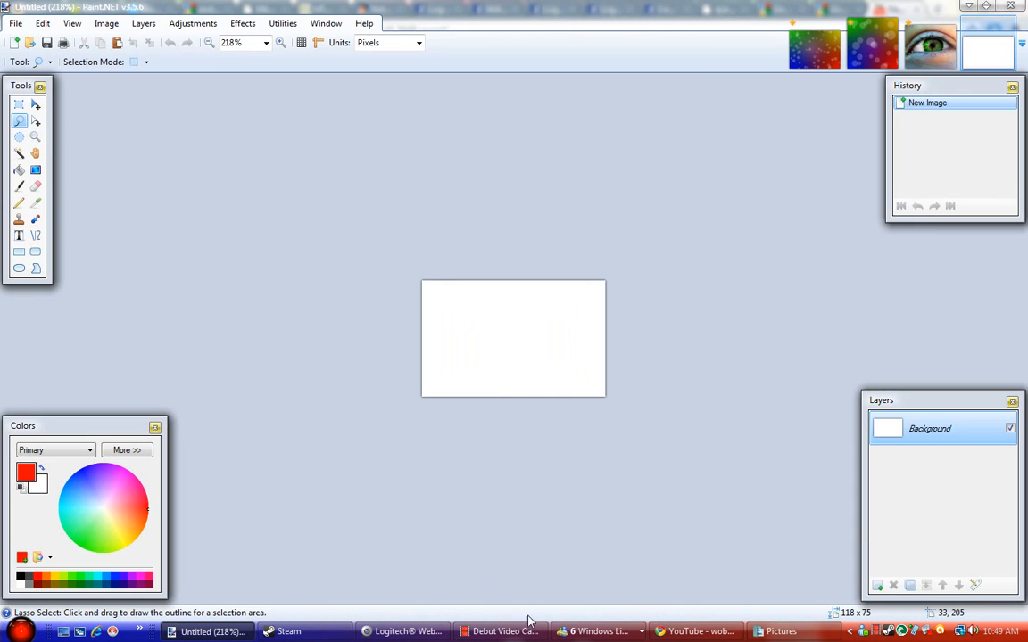
Open the eye2 picture from the Pictures folder as a separate image
{"action": "left_click", "coordinate": [781, 632]}
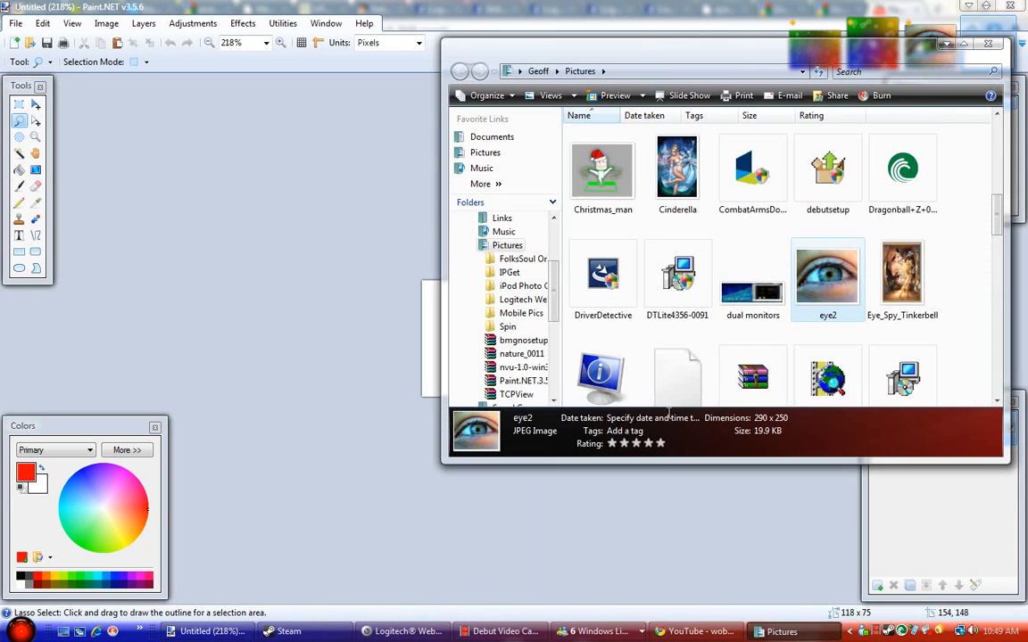
{"action": "left_click_drag", "start_coordinate": [841, 295], "coordinate": [426, 366]}
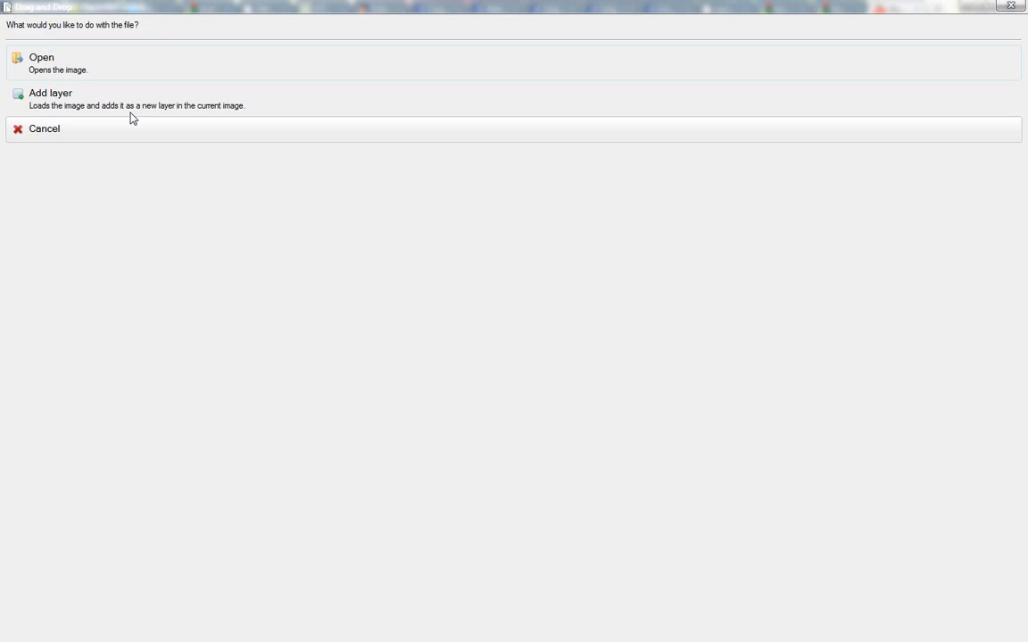
{"action": "left_click", "coordinate": [122, 67]}
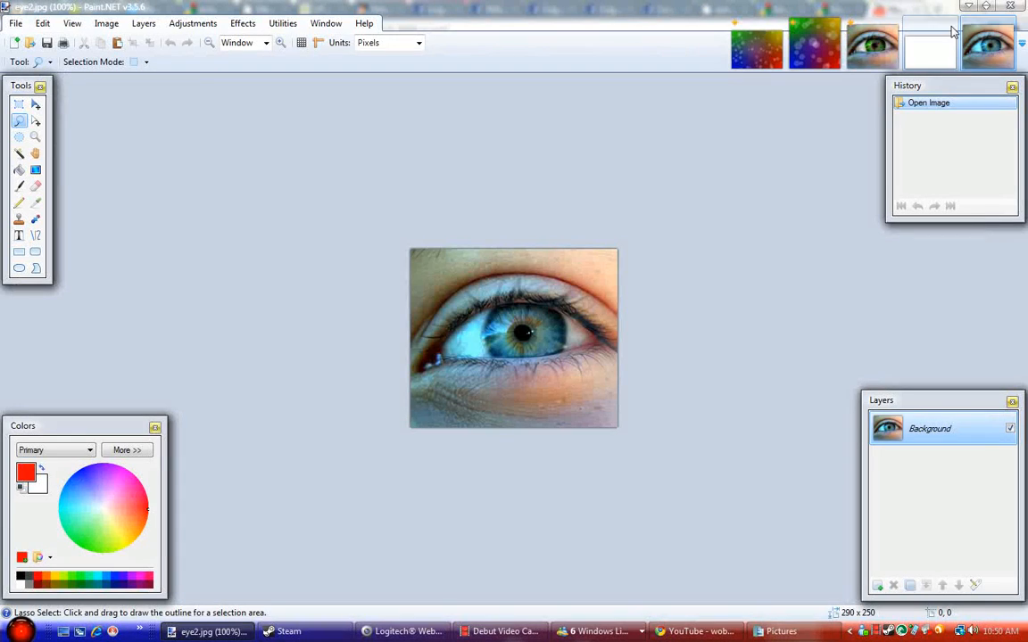
Close the blank untitled image and switch to the unedited blue-eye picture
{"action": "left_click", "coordinate": [950, 25]}
{"action": "left_click", "coordinate": [950, 24]}
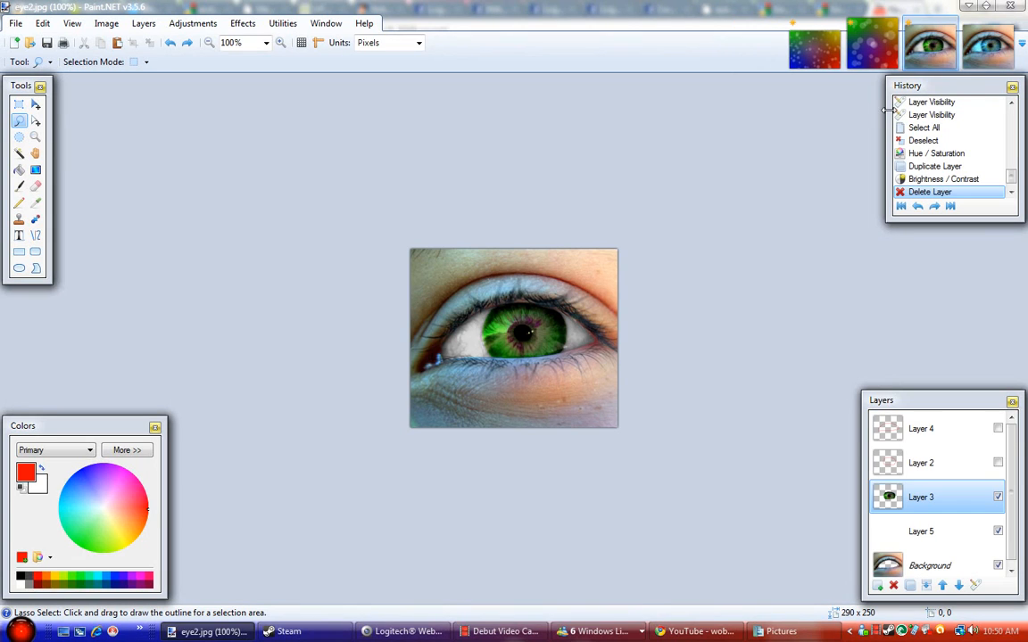
{"action": "left_click", "coordinate": [988, 54]}
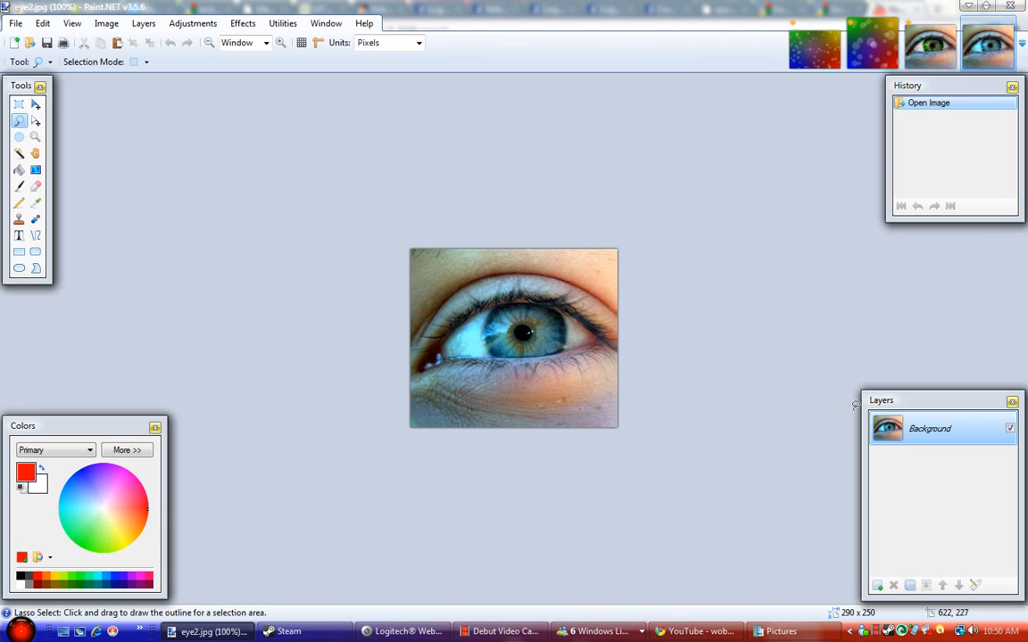
Add a new layer and trace the lower eyelid edge on it with a red curved line, brush width 2
{"action": "left_click", "coordinate": [878, 585]}
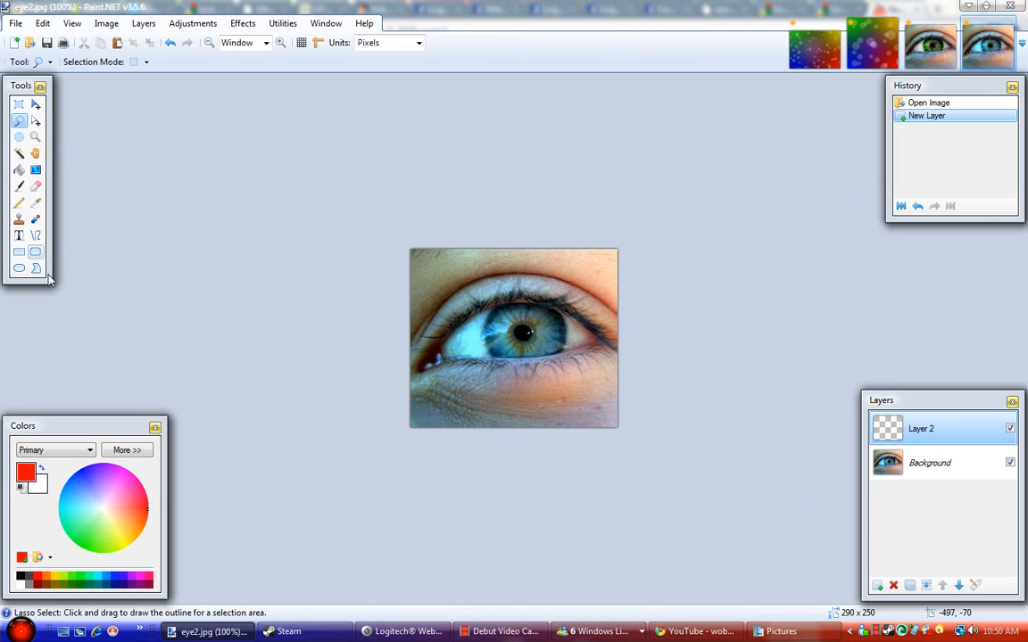
{"action": "left_click", "coordinate": [36, 235]}
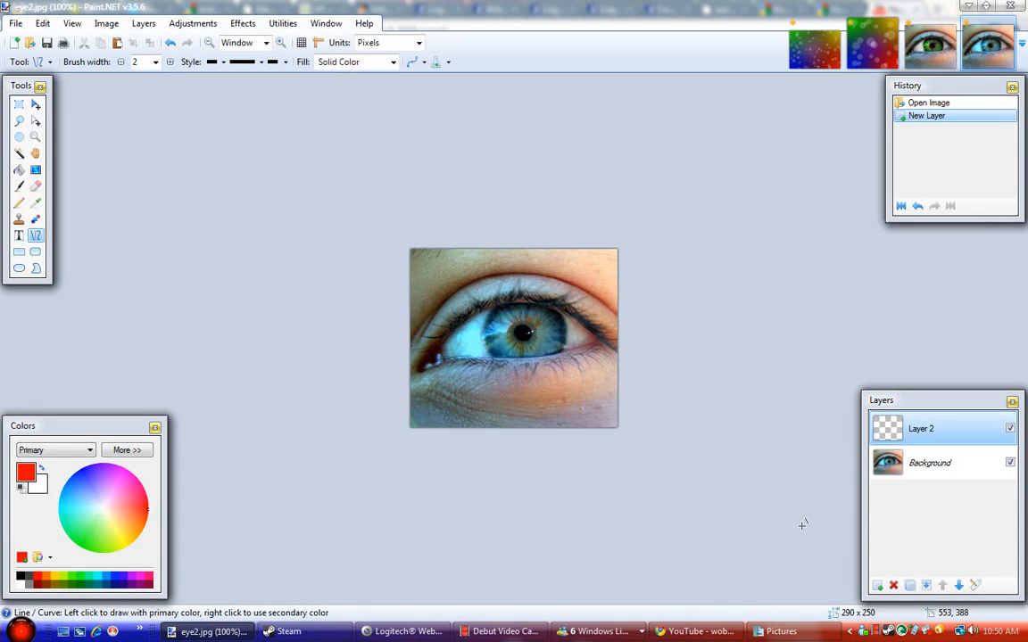
{"action": "scroll", "coordinate": [446, 378], "scroll_direction": "up", "scroll_amount": 10}
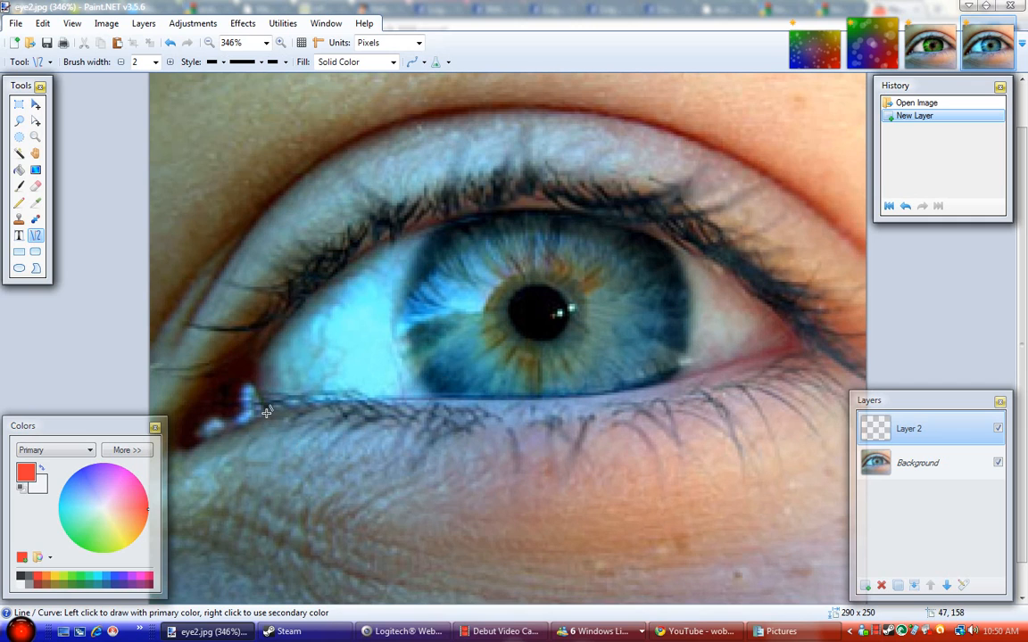
{"action": "left_click_drag", "start_coordinate": [267, 412], "coordinate": [786, 341]}
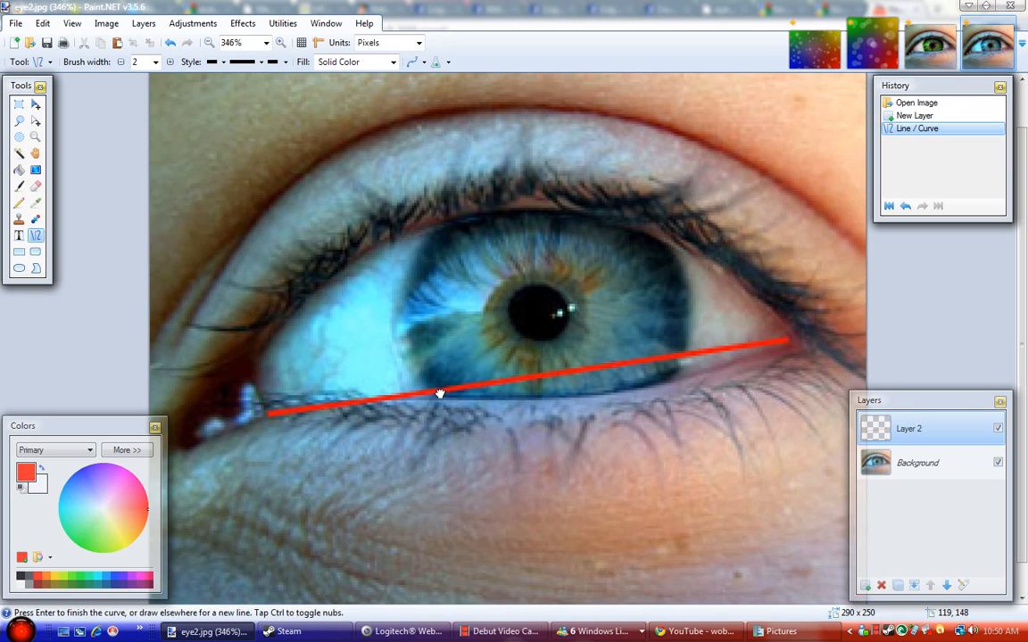
{"action": "left_click_drag", "start_coordinate": [436, 390], "coordinate": [309, 388]}
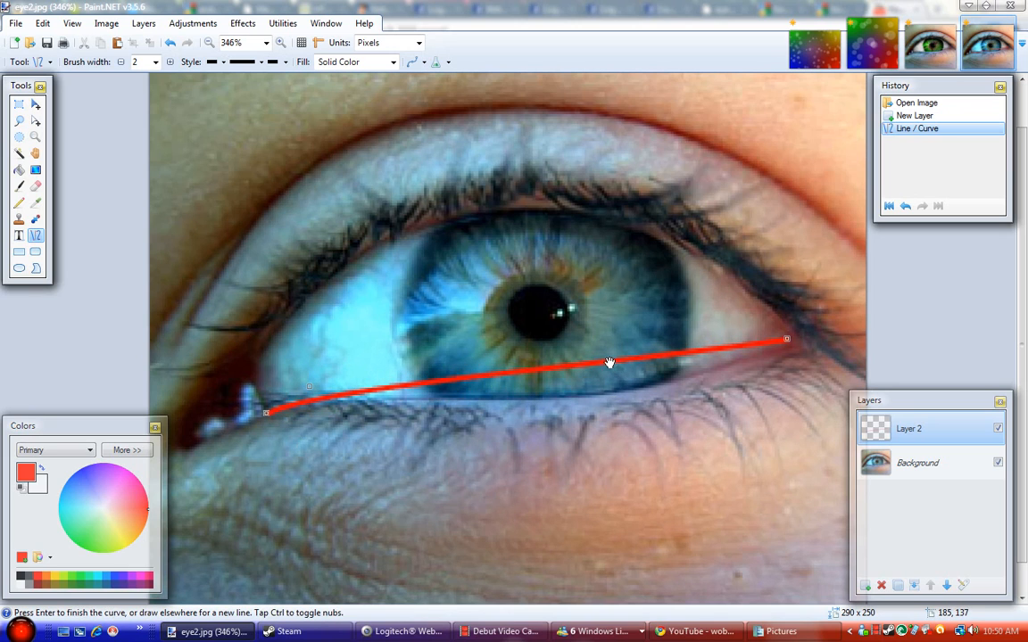
{"action": "left_click_drag", "start_coordinate": [617, 366], "coordinate": [613, 437]}
{"action": "left_click_drag", "start_coordinate": [310, 389], "coordinate": [309, 372]}
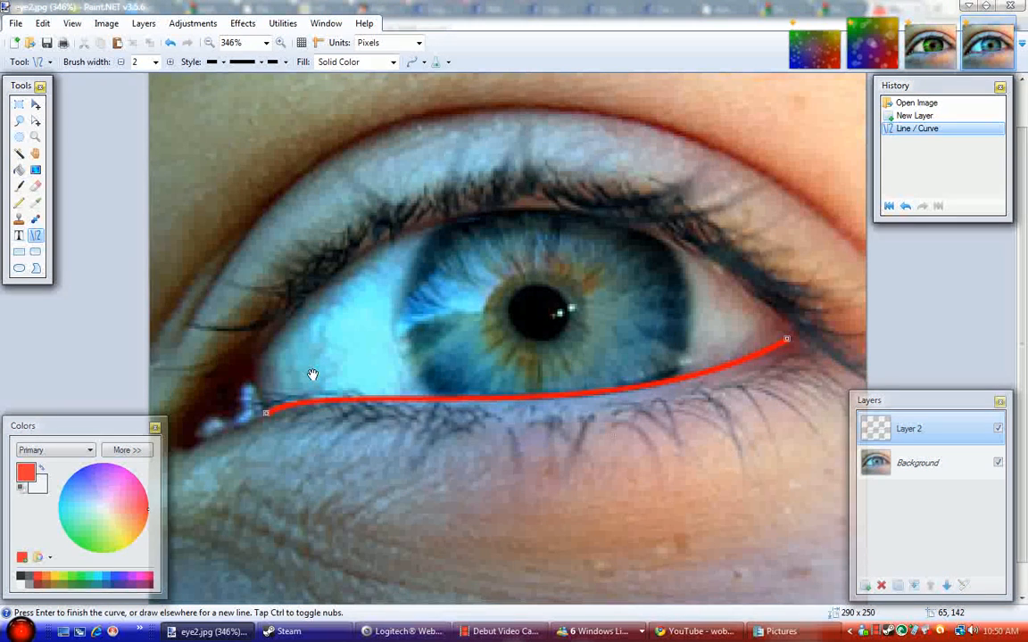
{"action": "left_click_drag", "start_coordinate": [612, 437], "coordinate": [612, 444]}
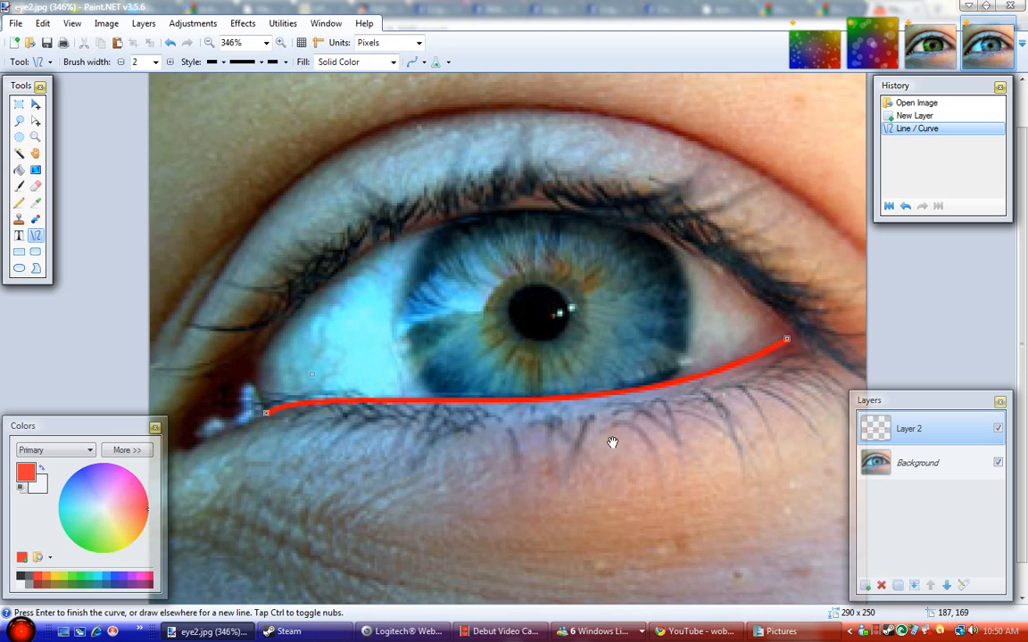
{"action": "key", "text": "Return"}
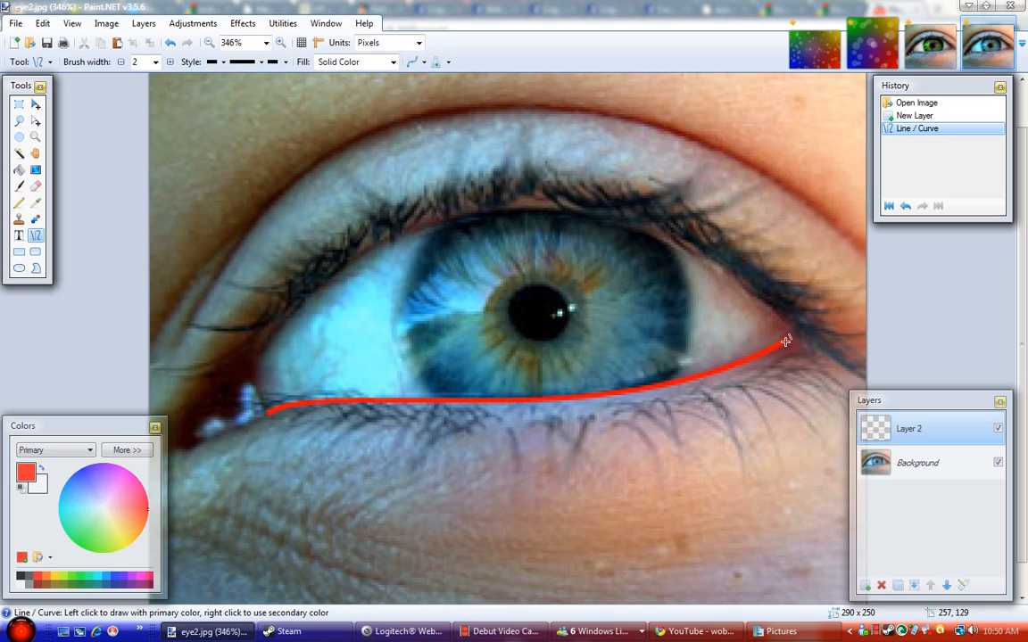
Trace the upper eyelid edge with a red curve from the outer corner to the inner side of the eye
{"action": "left_click_drag", "start_coordinate": [787, 336], "coordinate": [257, 362]}
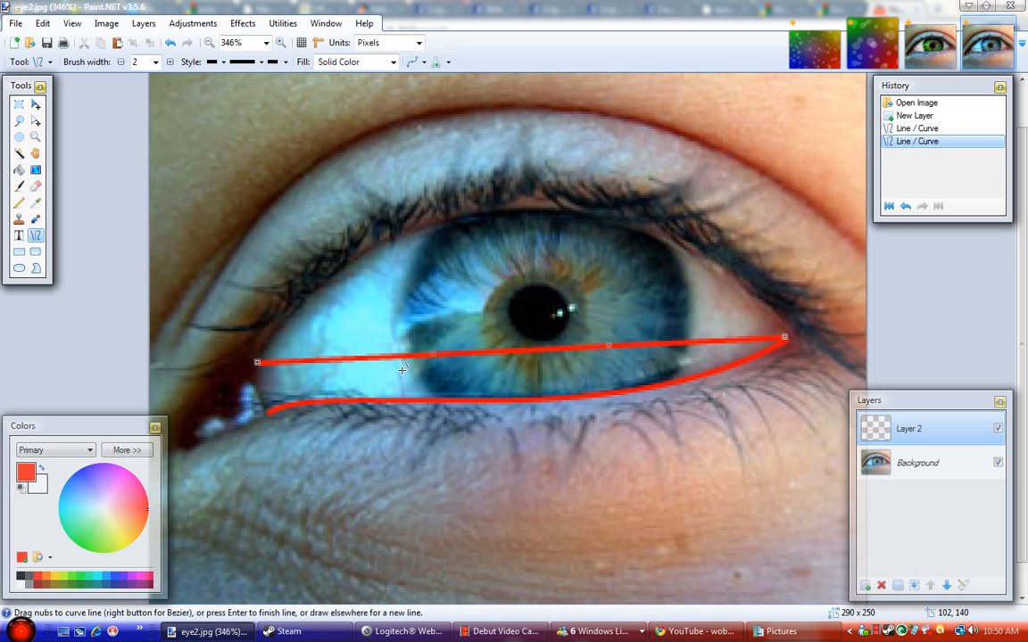
{"action": "left_click_drag", "start_coordinate": [436, 354], "coordinate": [402, 125]}
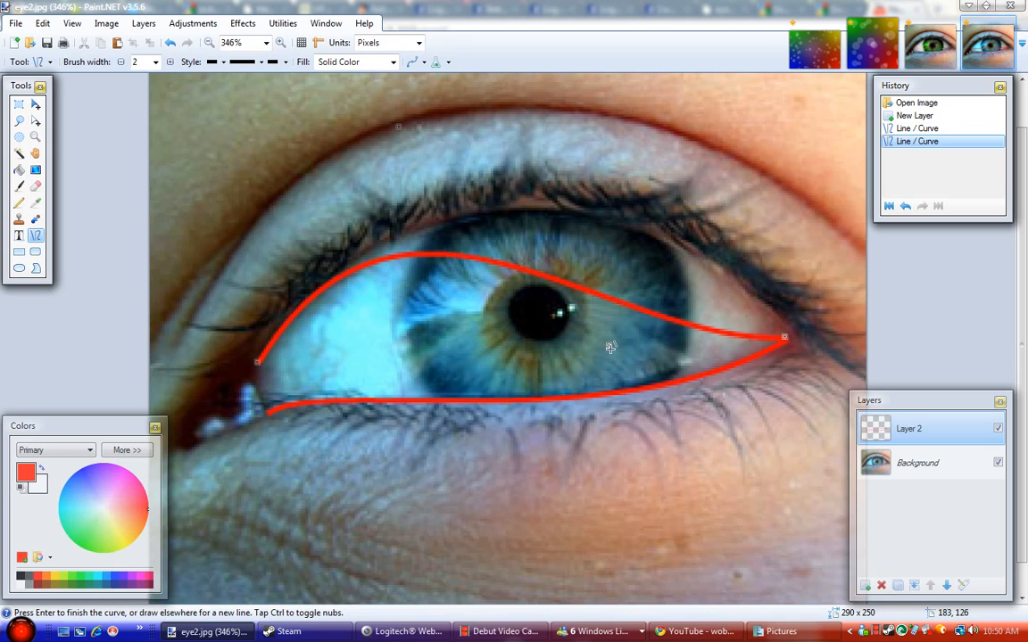
{"action": "left_click_drag", "start_coordinate": [608, 345], "coordinate": [701, 200]}
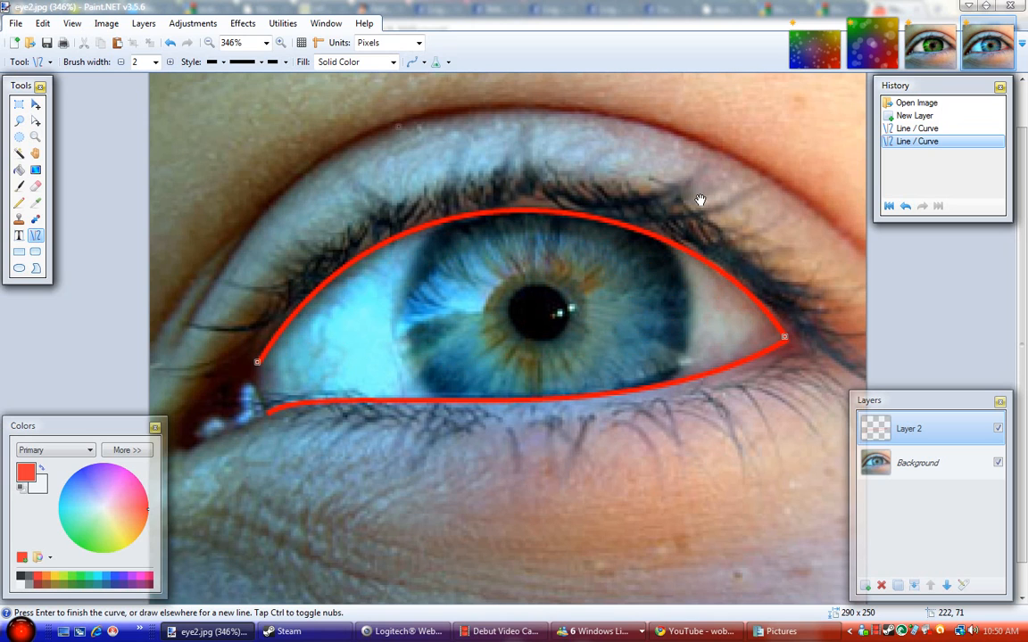
{"action": "key", "text": "Return"}
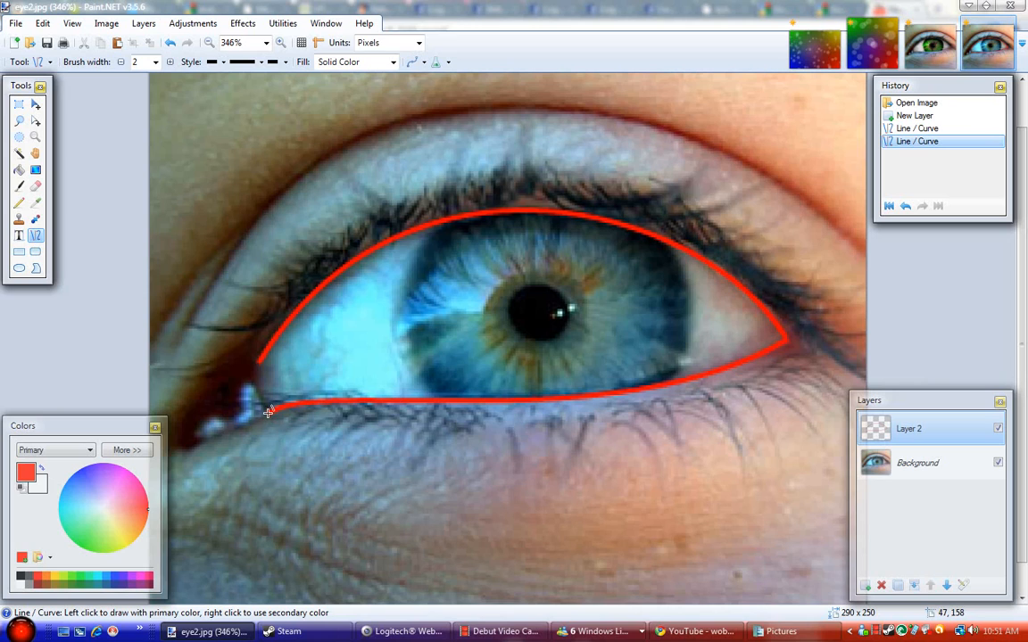
Close the gap in the red outline at the inner corner of the eye with short line segments
{"action": "left_click_drag", "start_coordinate": [267, 411], "coordinate": [257, 363]}
{"action": "key", "text": "Return"}
{"action": "key", "text": "ctrl+z"}
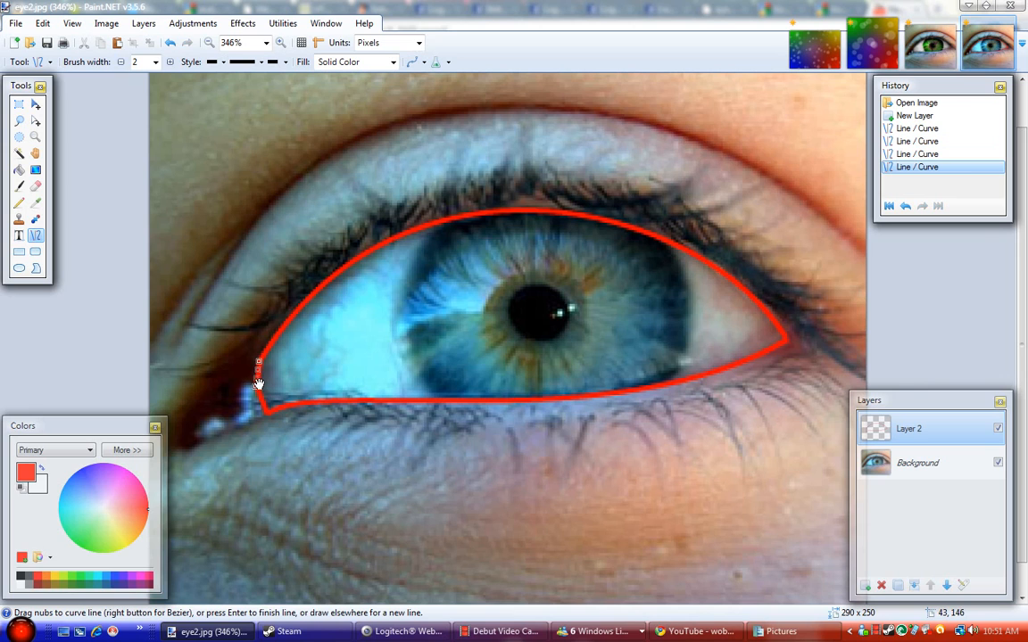
{"action": "key", "text": "Return"}
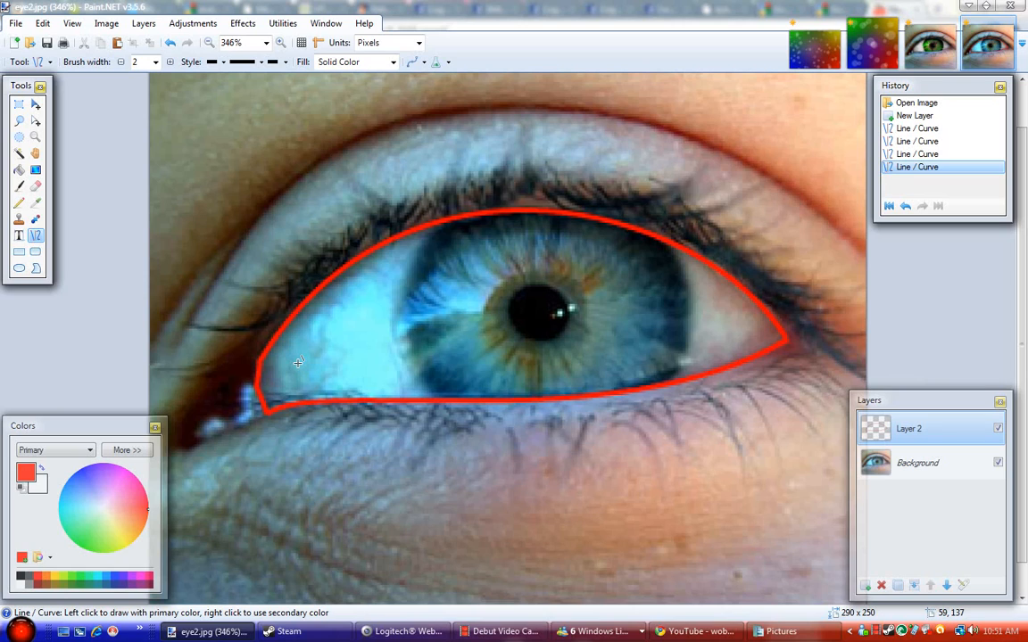
Select the area inside the red outline with the Magic Wand and cut it from the Background layer
{"action": "left_click", "coordinate": [19, 155]}
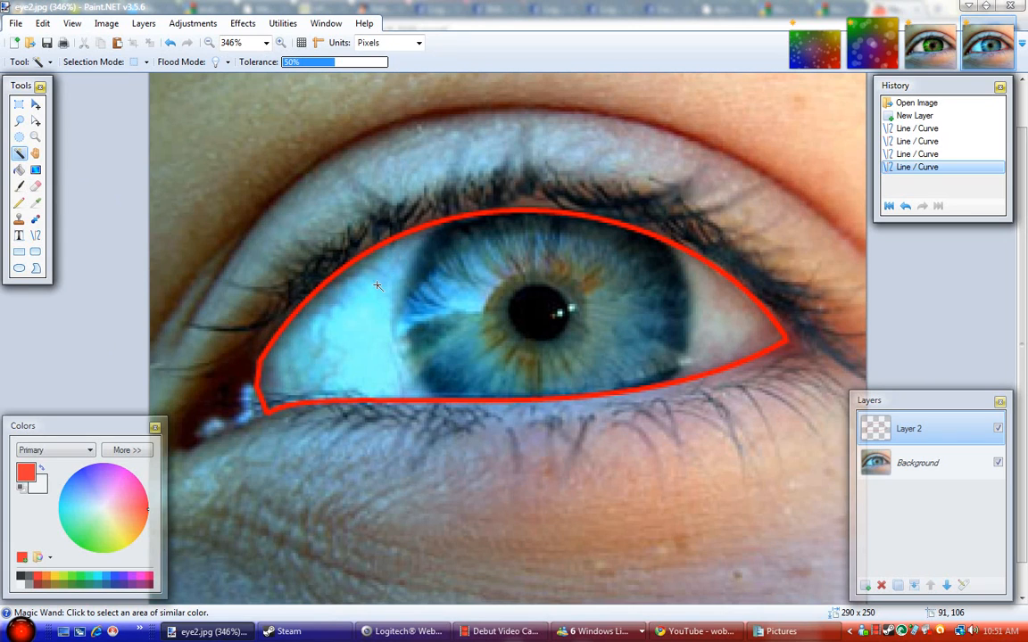
{"action": "left_click", "coordinate": [378, 285]}
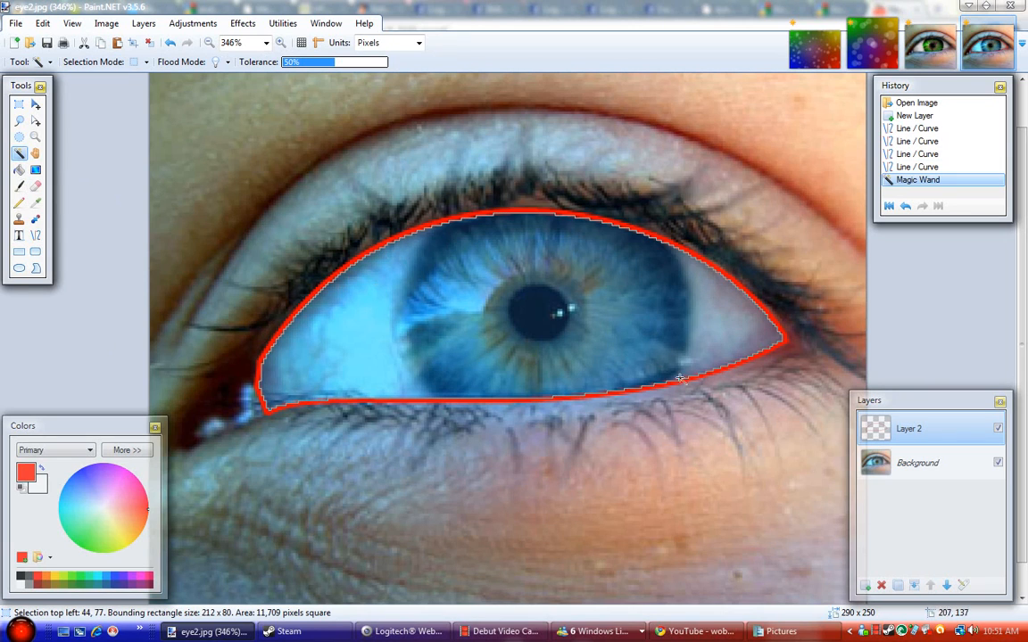
{"action": "left_click", "coordinate": [899, 468]}
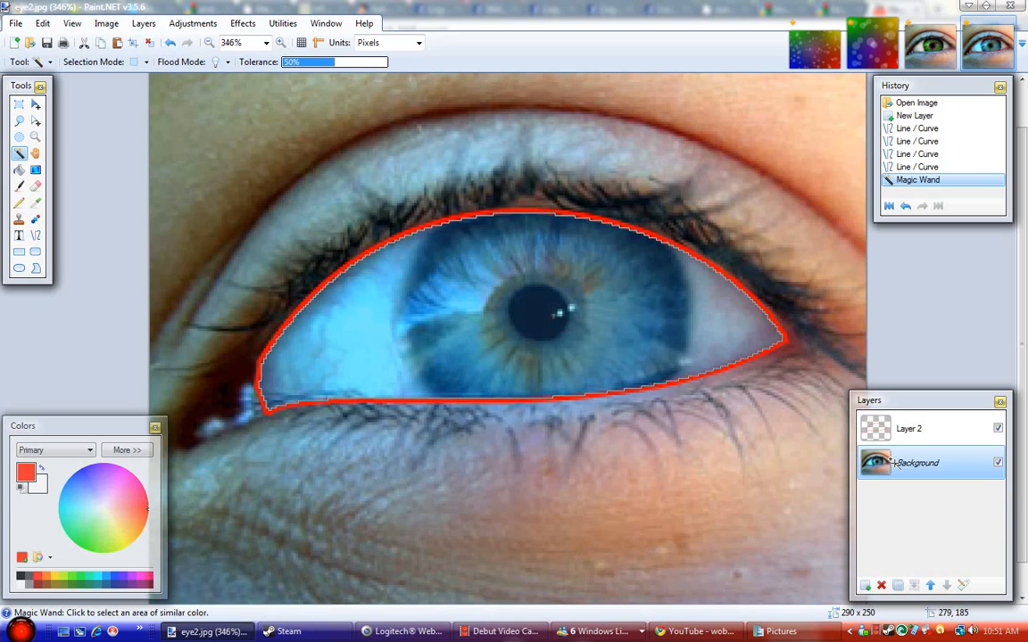
{"action": "key", "text": "ctrl+x"}
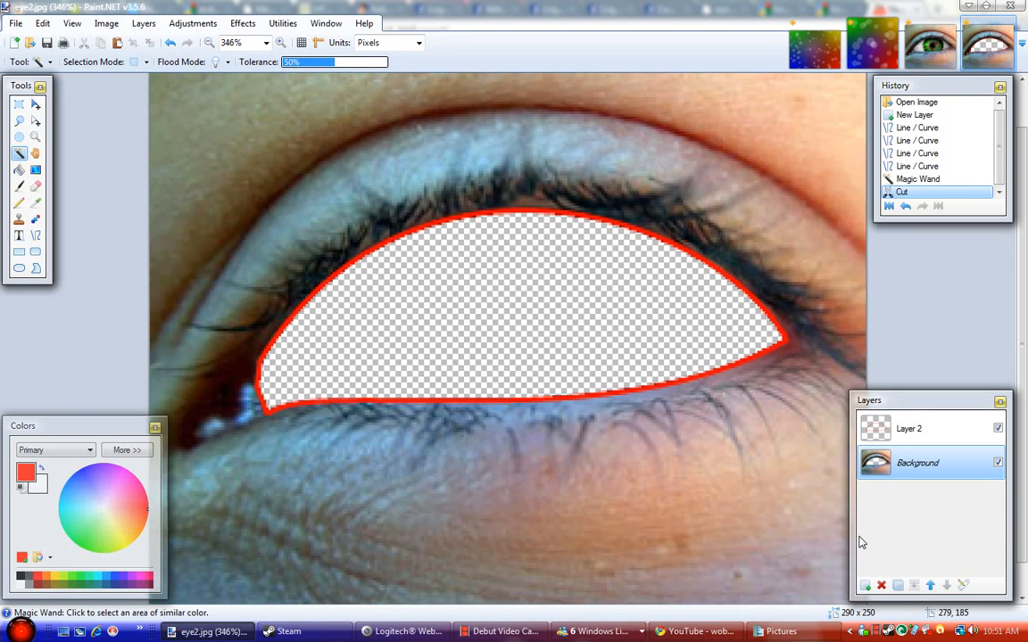
Paste the cut-out eye onto a new layer directly above Background and name that layer "whits"
{"action": "left_click", "coordinate": [864, 585]}
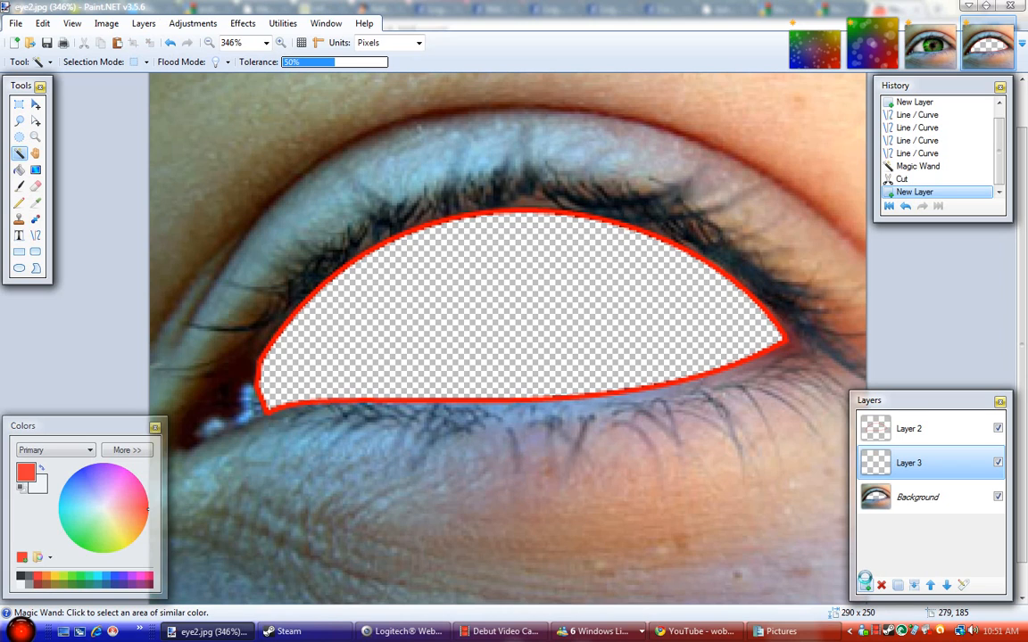
{"action": "key", "text": "ctrl+v"}
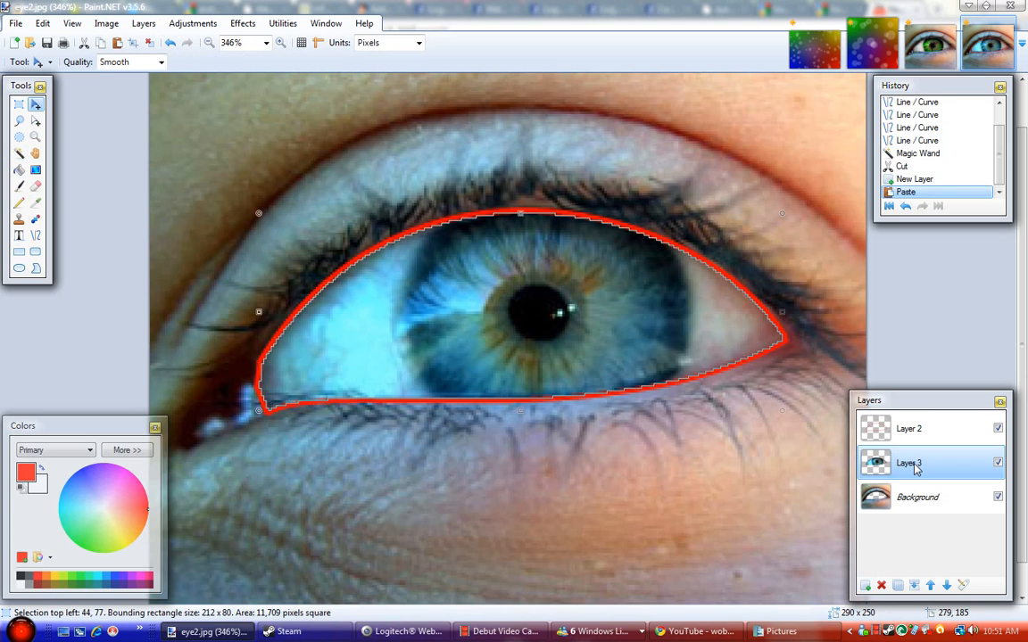
{"action": "double_click", "coordinate": [915, 470]}
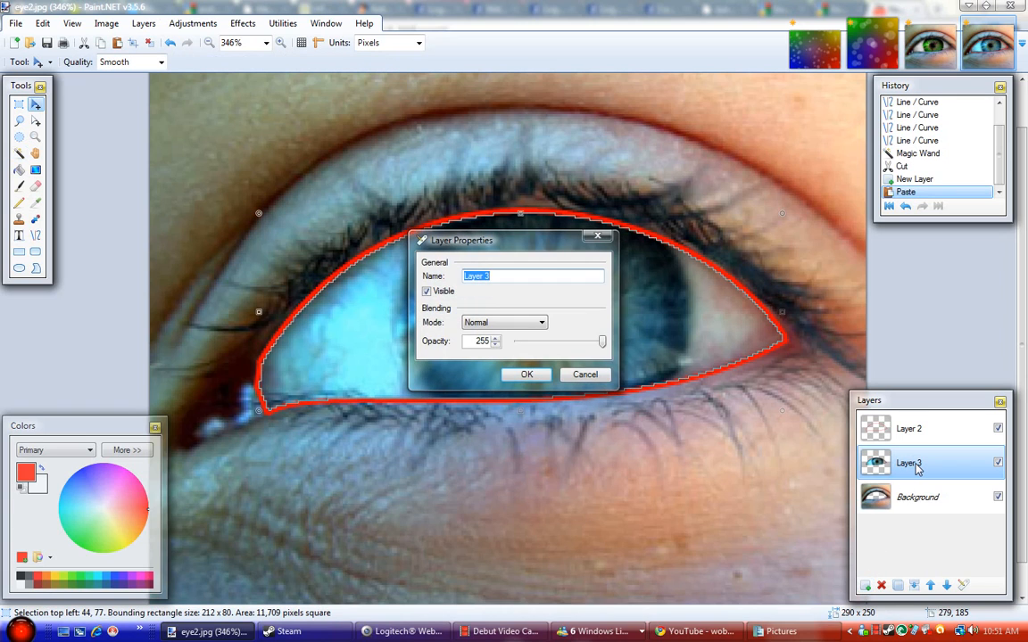
{"action": "type", "text": "whits"}
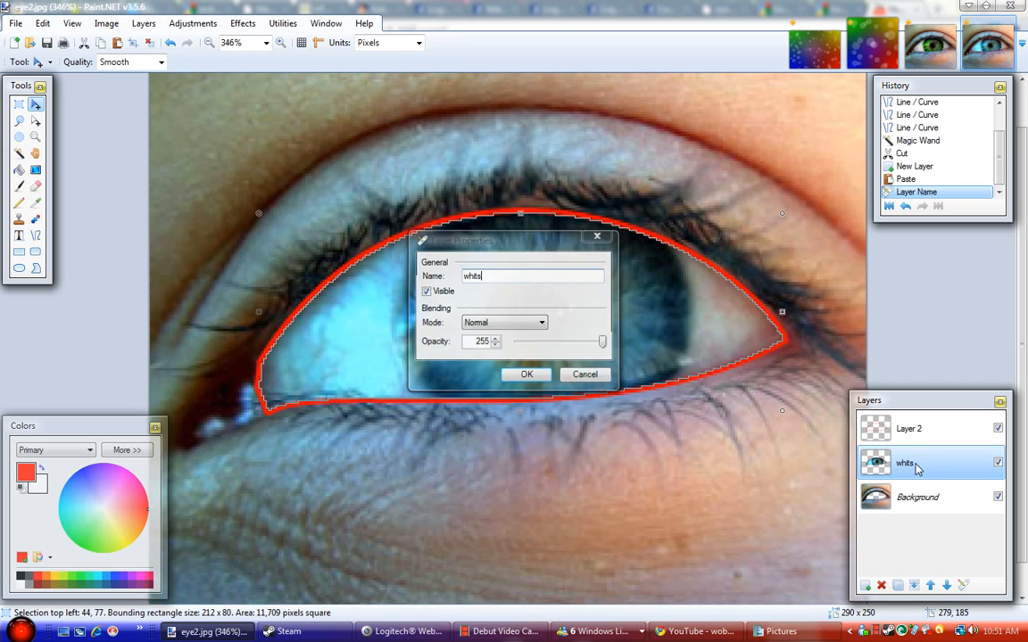
{"action": "key", "text": "Return"}
Correct the name of the "whits" layer to "whites"
{"action": "double_click", "coordinate": [926, 468]}
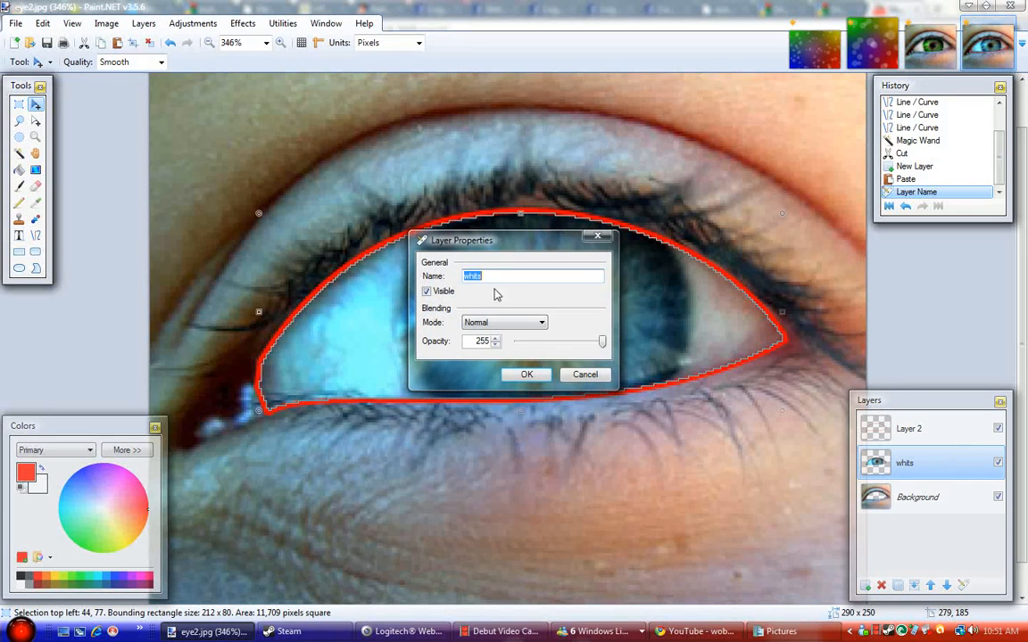
{"action": "left_click", "coordinate": [478, 277]}
{"action": "type", "text": "e"}
{"action": "key", "text": "Return"}
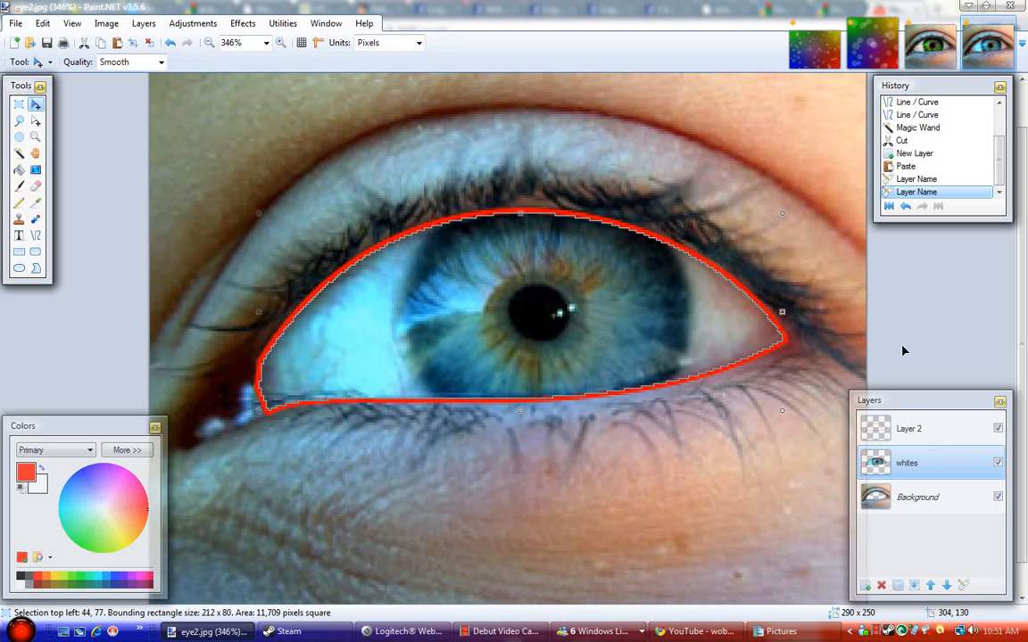
Rename the Background layer to "skin"
{"action": "double_click", "coordinate": [903, 505]}
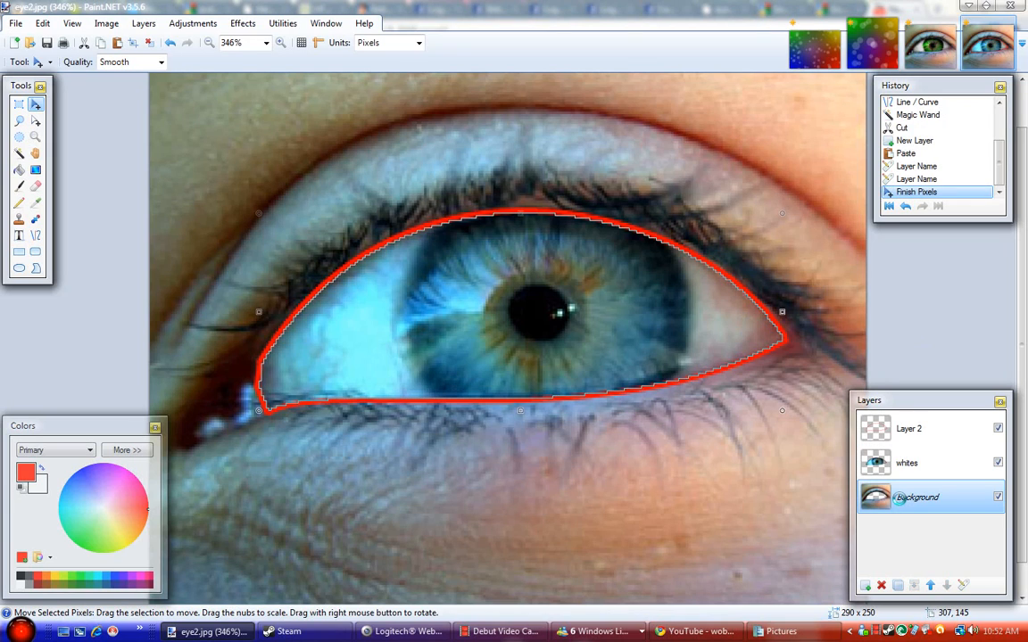
{"action": "type", "text": "skin"}
{"action": "key", "text": "Return"}
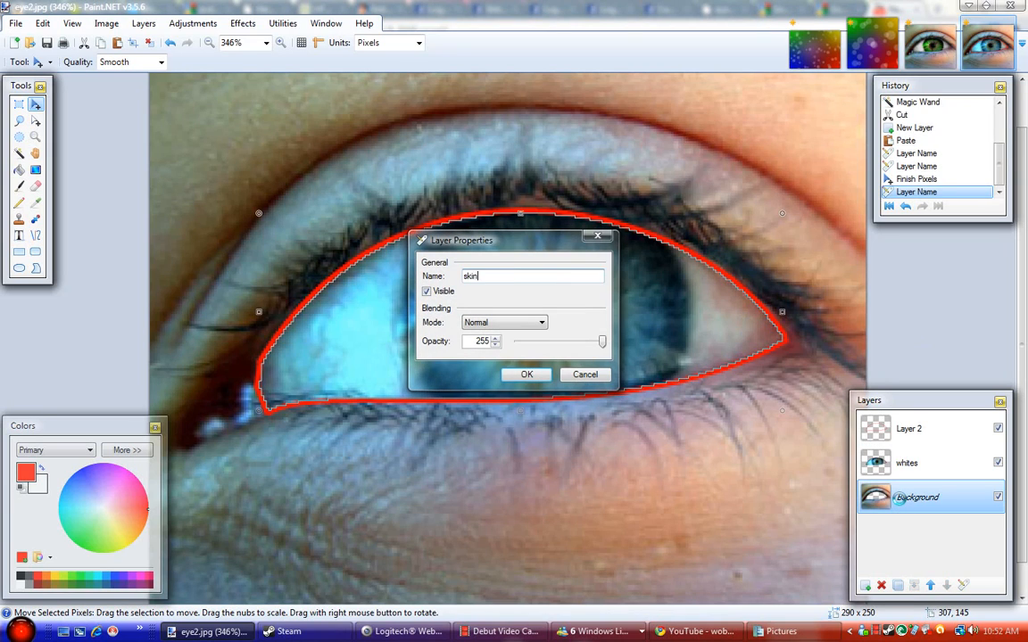
Rename Layer 2, which holds the red eye outline, to "lines" and dismiss the messenger notification
{"action": "double_click", "coordinate": [908, 432]}
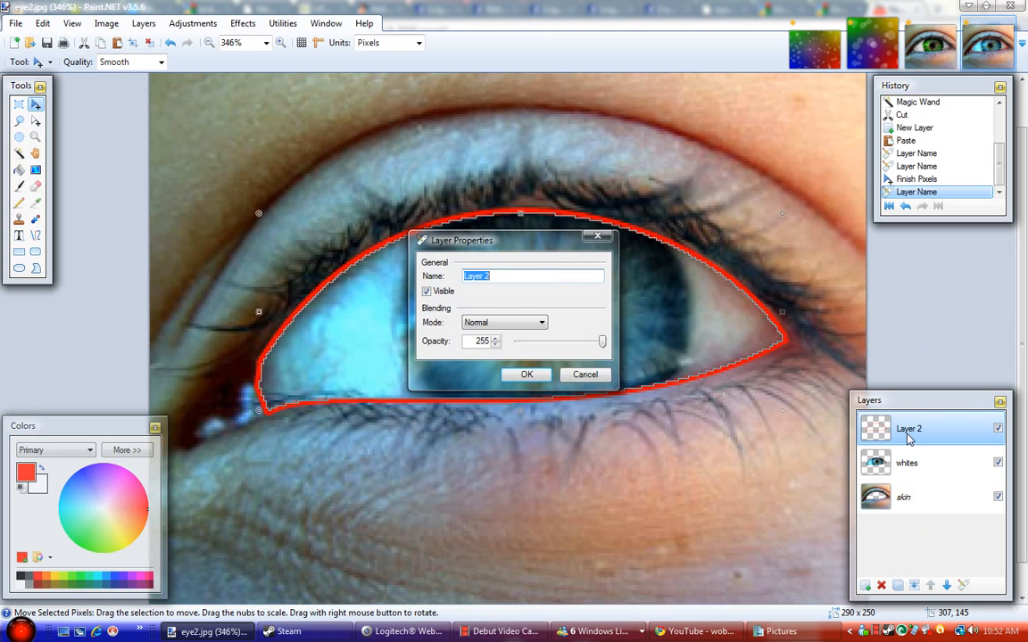
{"action": "type", "text": "ines"}
{"action": "key", "text": "Return"}
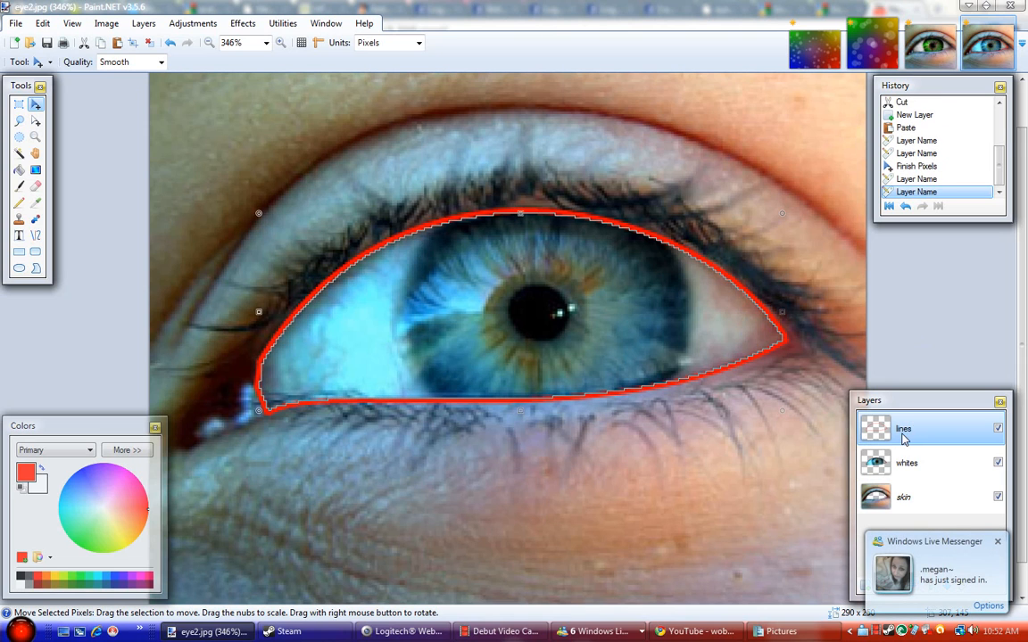
{"action": "left_click", "coordinate": [997, 543]}
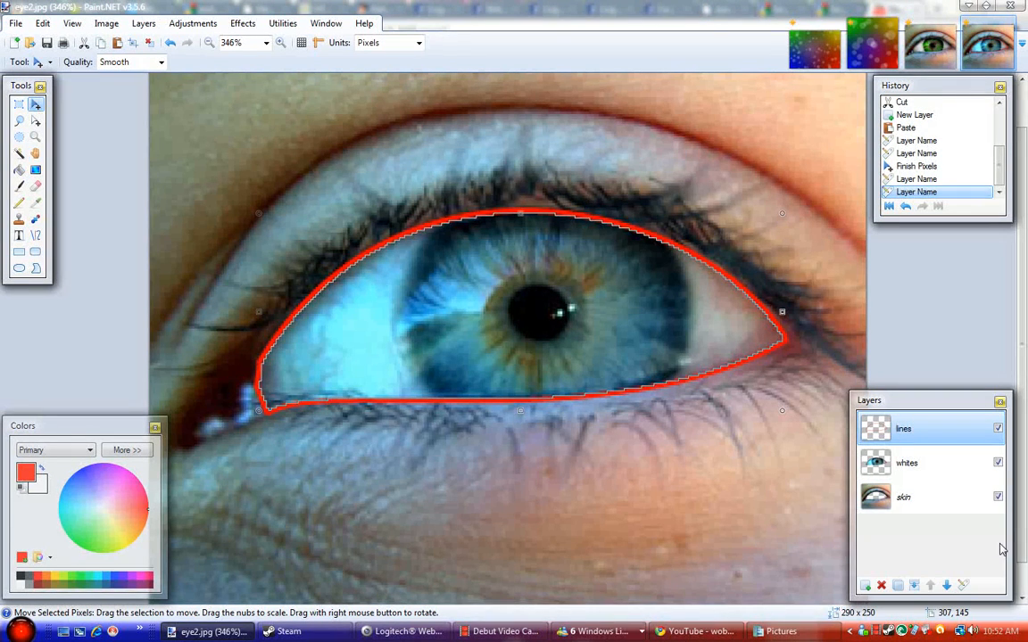
Add a new empty layer directly above "whites" and deselect the eye area
{"action": "double_click", "coordinate": [913, 471]}
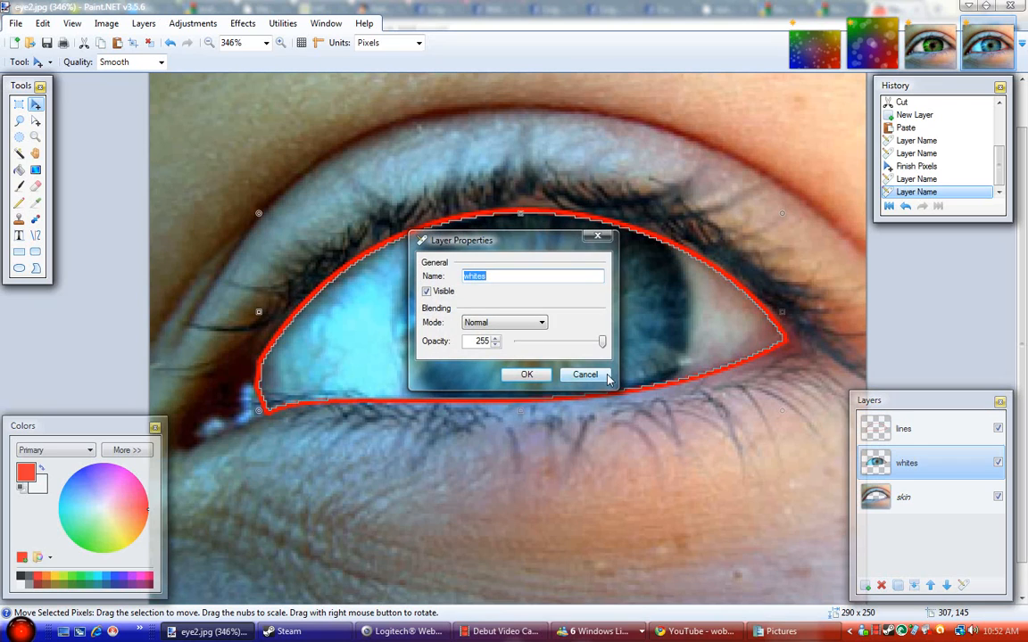
{"action": "left_click", "coordinate": [587, 373]}
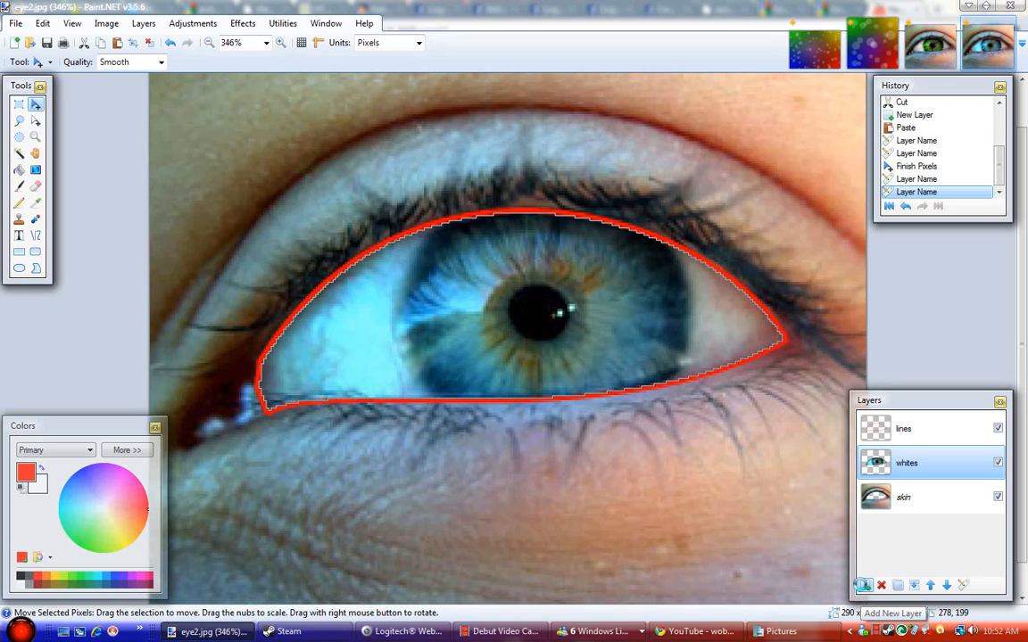
{"action": "left_click", "coordinate": [863, 586]}
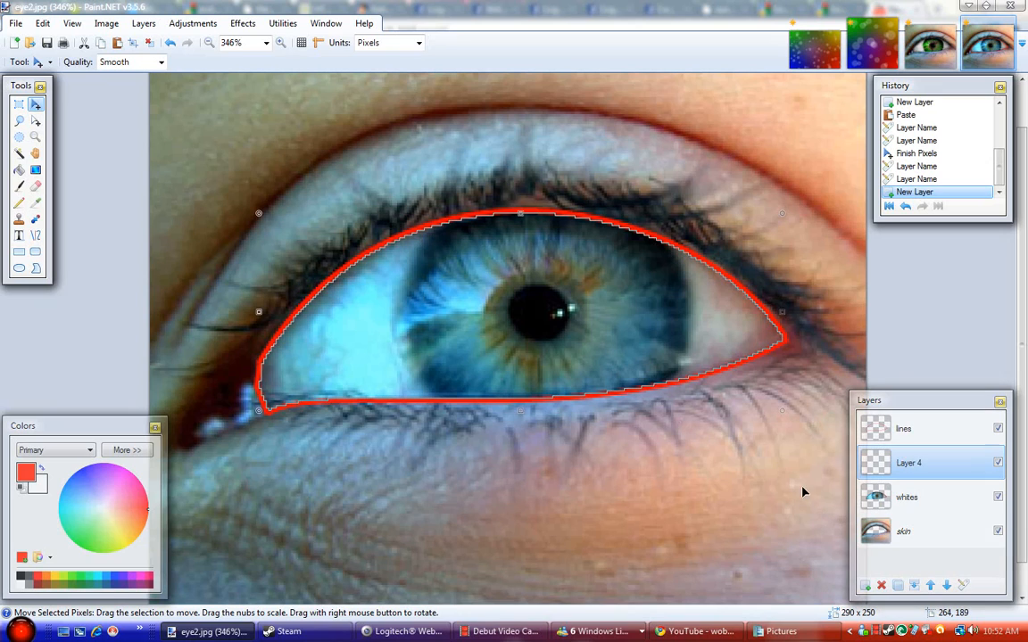
{"action": "key", "text": "ctrl+d"}
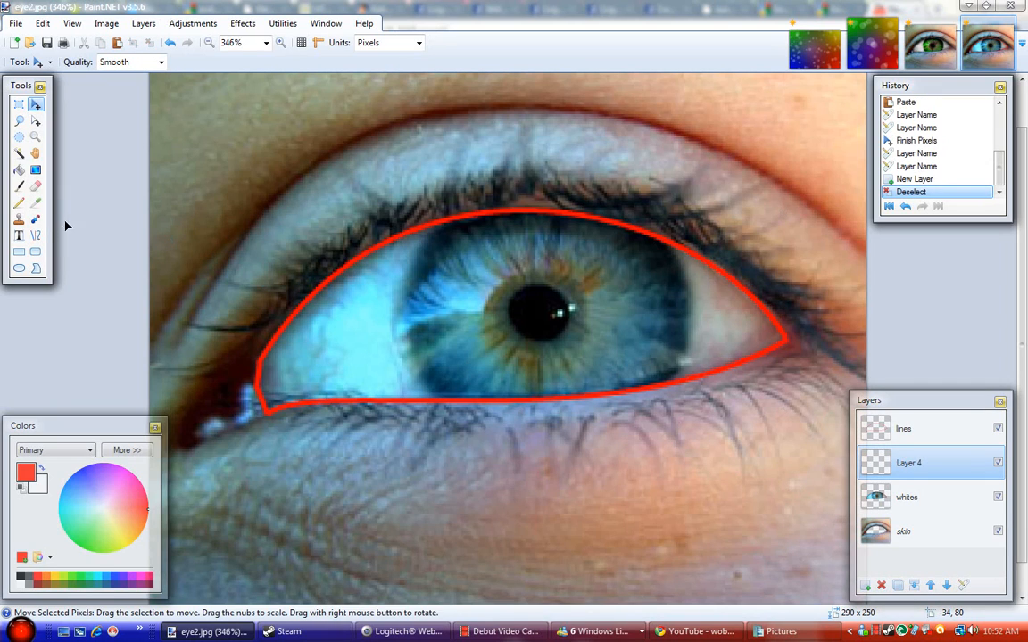
Hide the "lines" layer and trace the left edge of the iris with a red curve on Layer 4
{"action": "left_click", "coordinate": [36, 235]}
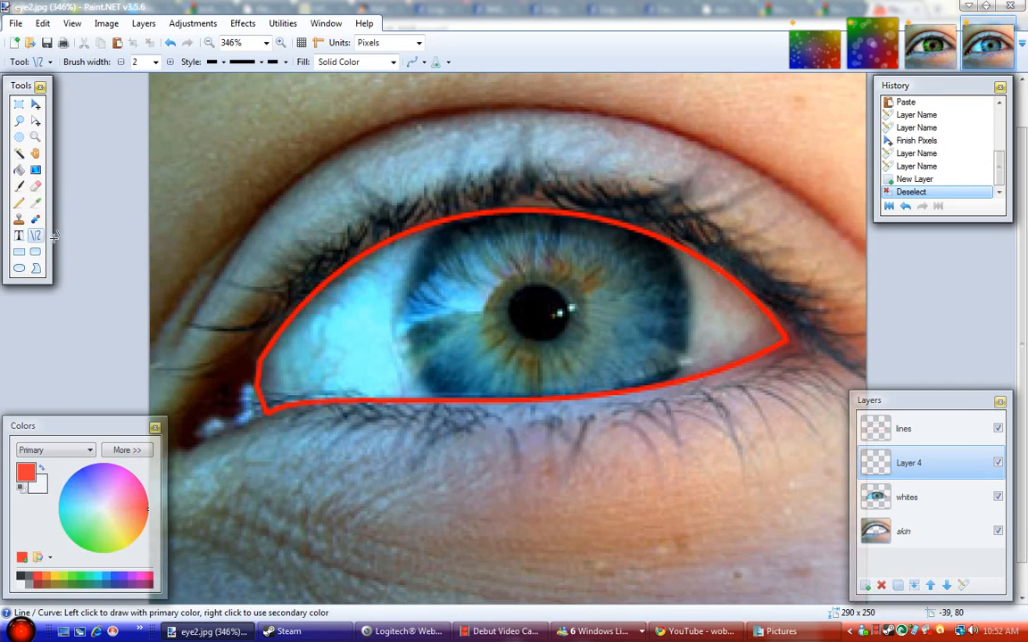
{"action": "left_click", "coordinate": [998, 429]}
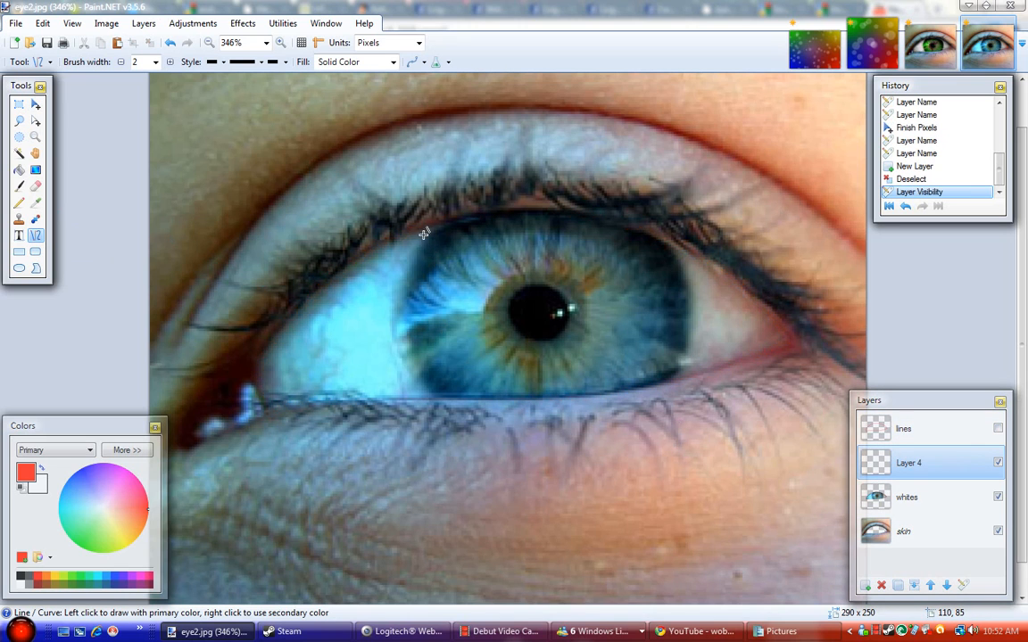
{"action": "mouse_move", "coordinate": [430, 233]}
{"action": "left_mouse_down"}
{"action": "mouse_move", "coordinate": [378, 309]}
{"action": "mouse_move", "coordinate": [426, 367]}
{"action": "mouse_move", "coordinate": [430, 399]}
{"action": "left_mouse_up"}
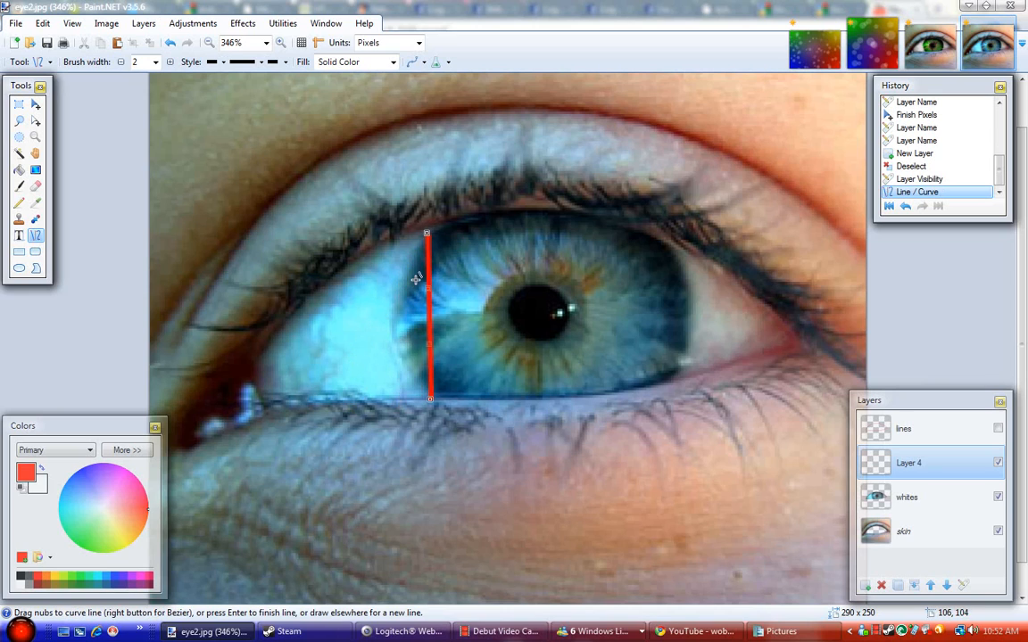
{"action": "left_click_drag", "start_coordinate": [386, 260], "coordinate": [403, 360]}
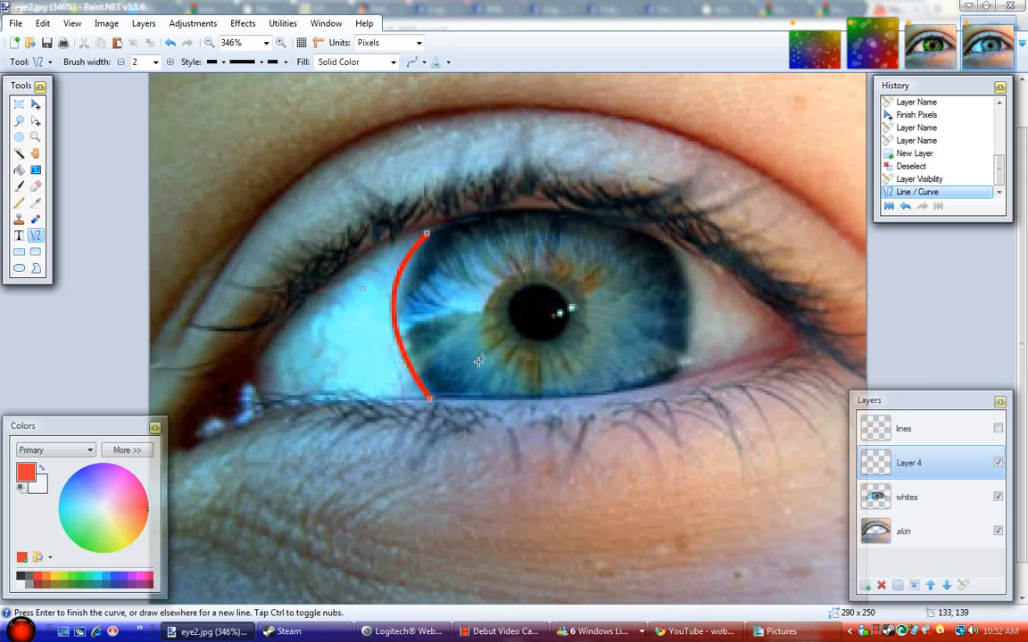
{"action": "key", "text": "Return"}
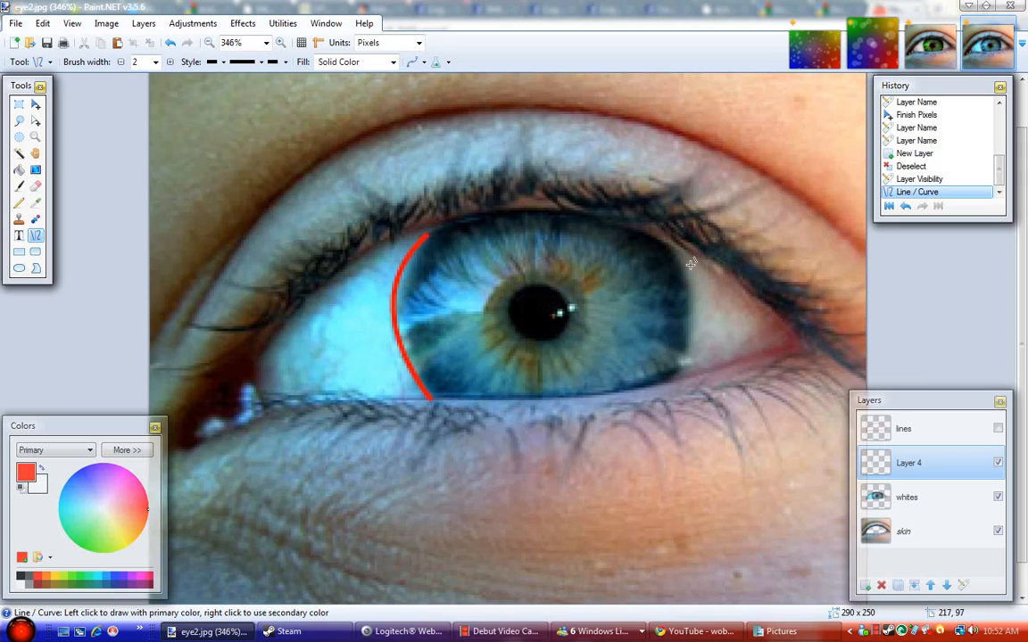
Trace the upper edge of the iris with a red curve starting from the top end of the left curve
{"action": "left_click_drag", "start_coordinate": [429, 234], "coordinate": [671, 242]}
{"action": "left_click_drag", "start_coordinate": [511, 238], "coordinate": [513, 182]}
{"action": "left_click_drag", "start_coordinate": [585, 241], "coordinate": [644, 218]}
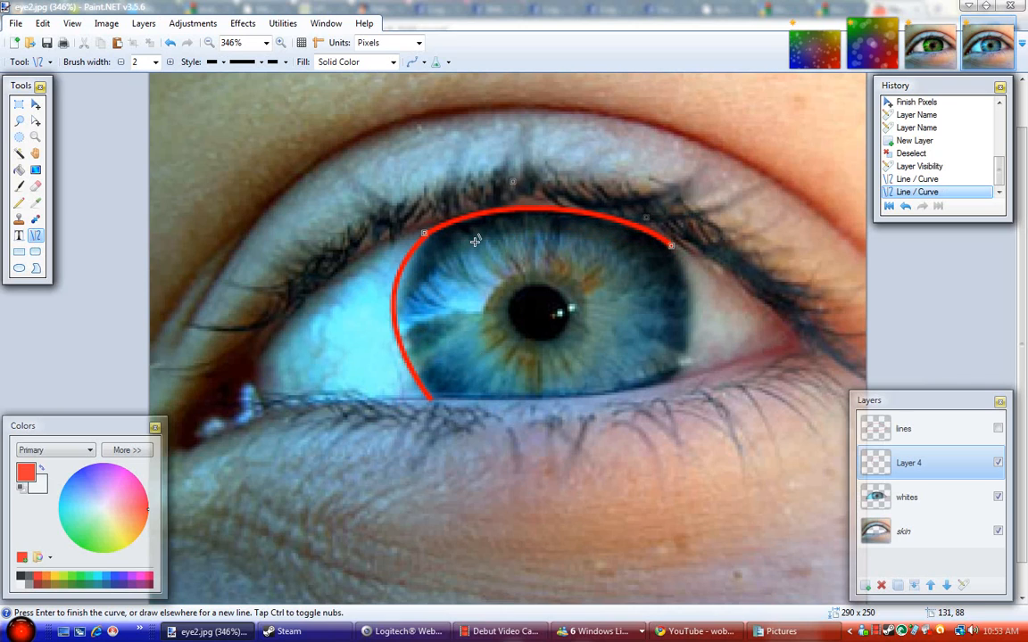
{"action": "key", "text": "Return"}
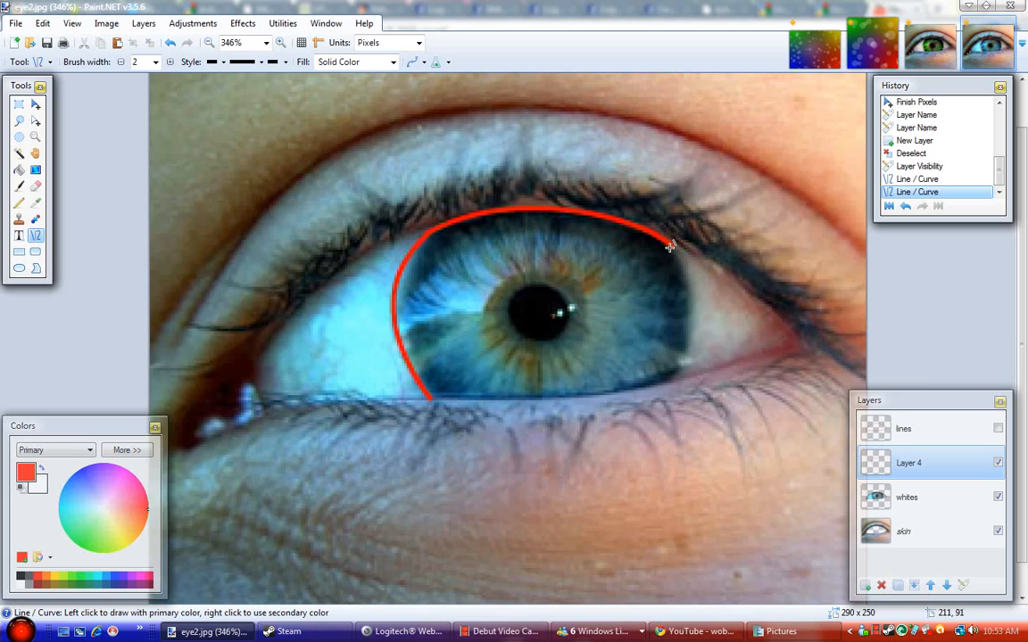
Trace the right edge of the iris with a red curve from the end of the upper curve down to the lower eyelid
{"action": "left_click_drag", "start_coordinate": [671, 244], "coordinate": [664, 382]}
{"action": "left_click_drag", "start_coordinate": [666, 291], "coordinate": [732, 285]}
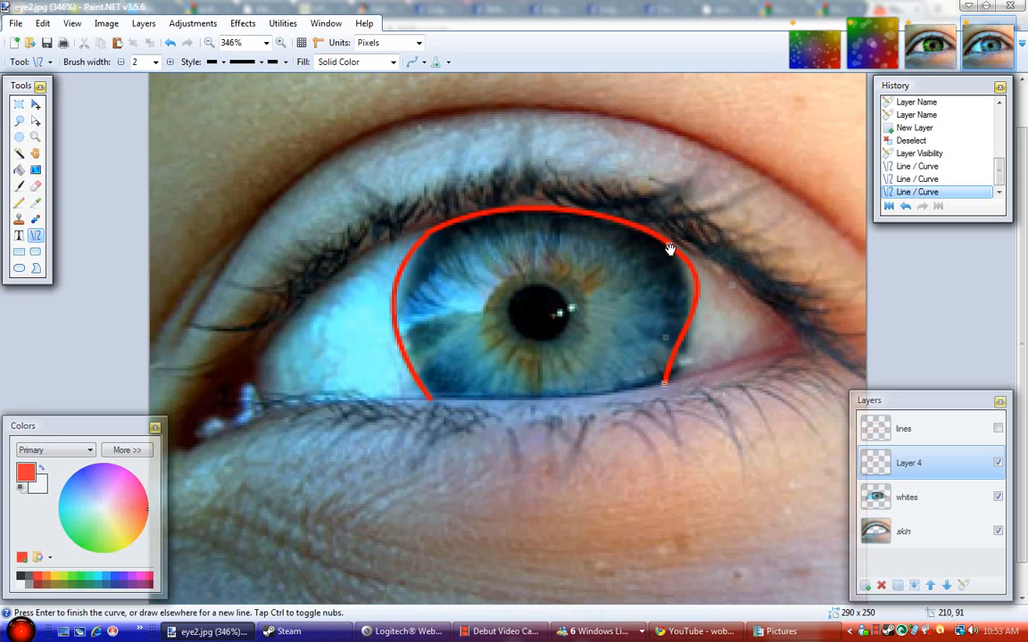
{"action": "key", "text": "Return"}
{"action": "left_click_drag", "start_coordinate": [671, 244], "coordinate": [671, 243]}
{"action": "left_click_drag", "start_coordinate": [734, 289], "coordinate": [711, 297]}
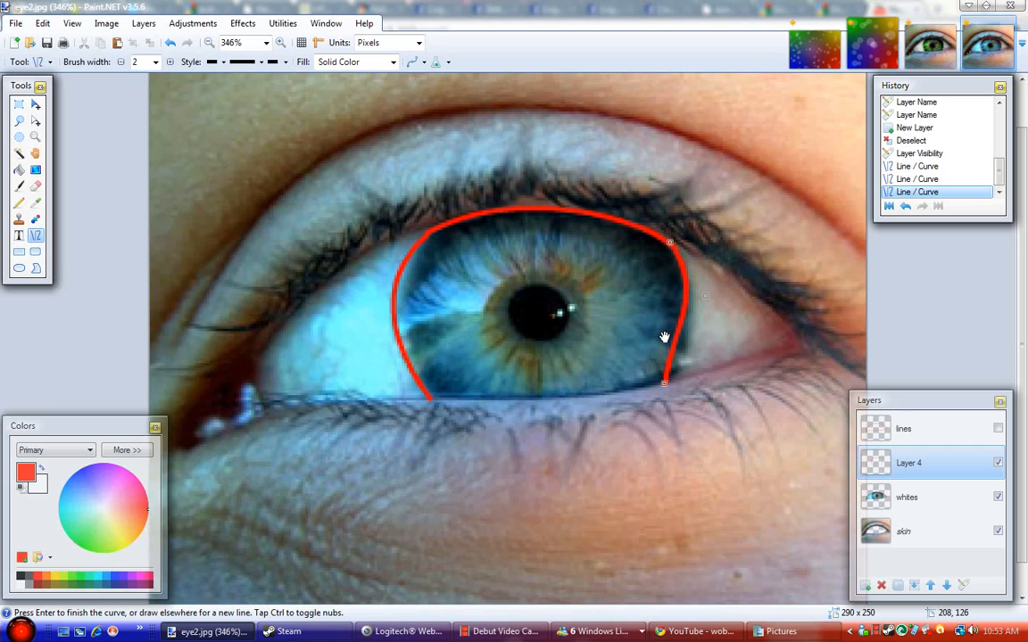
{"action": "left_click_drag", "start_coordinate": [677, 339], "coordinate": [690, 361]}
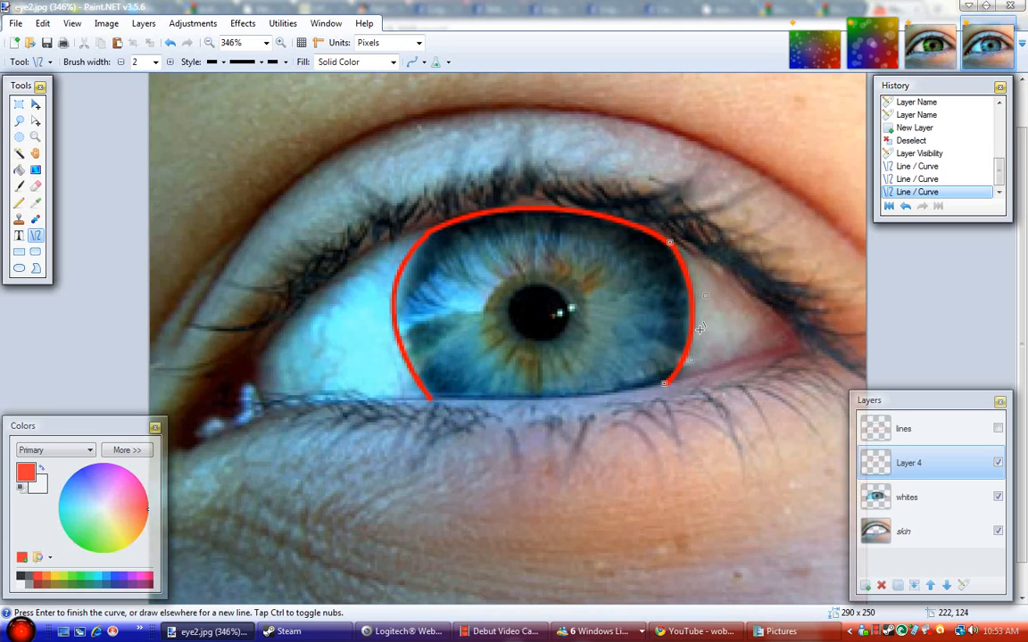
{"action": "key", "text": "Return"}
Close the red iris outline with a slightly bowed curve along the lower eyelid
{"action": "left_click_drag", "start_coordinate": [665, 384], "coordinate": [429, 398]}
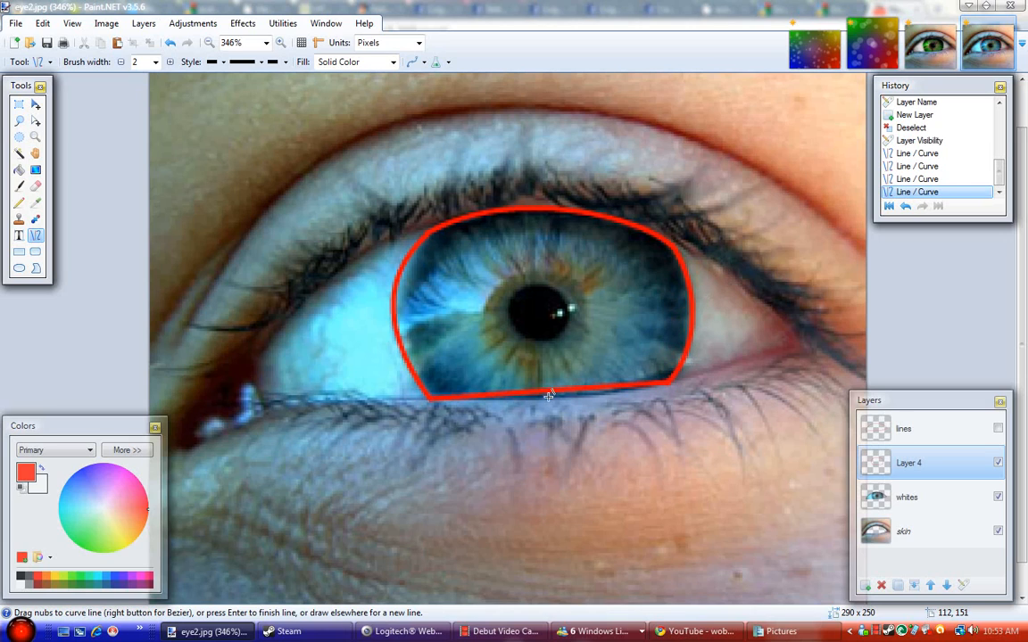
{"action": "left_click_drag", "start_coordinate": [510, 393], "coordinate": [509, 404]}
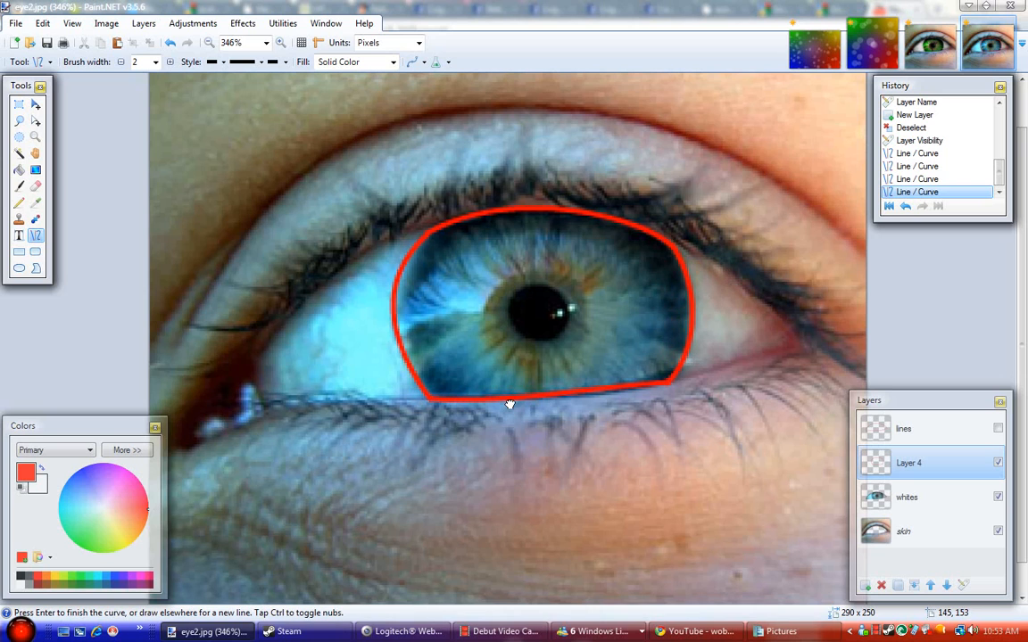
{"action": "left_click_drag", "start_coordinate": [589, 390], "coordinate": [589, 397]}
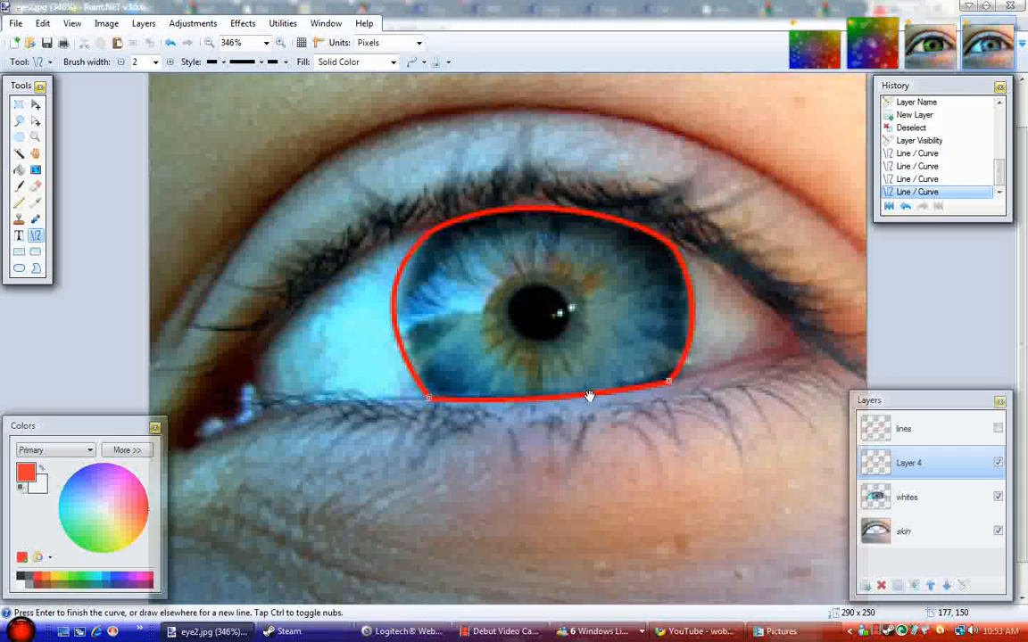
{"action": "key", "text": "Return"}
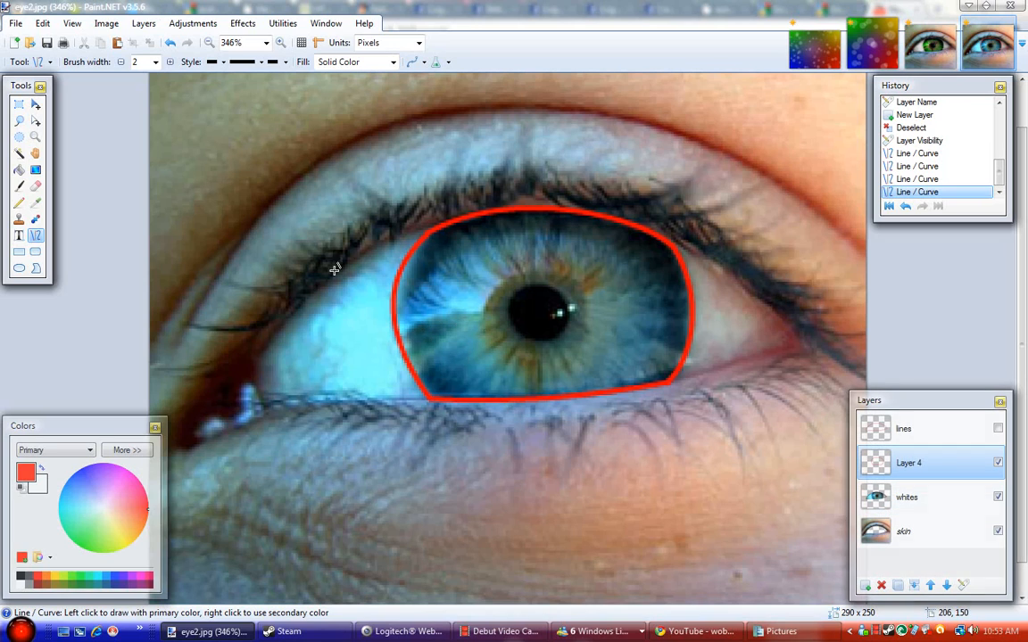
Select the area inside the red iris outline with the Magic Wand and cut it from the "whites" layer
{"action": "left_click", "coordinate": [18, 154]}
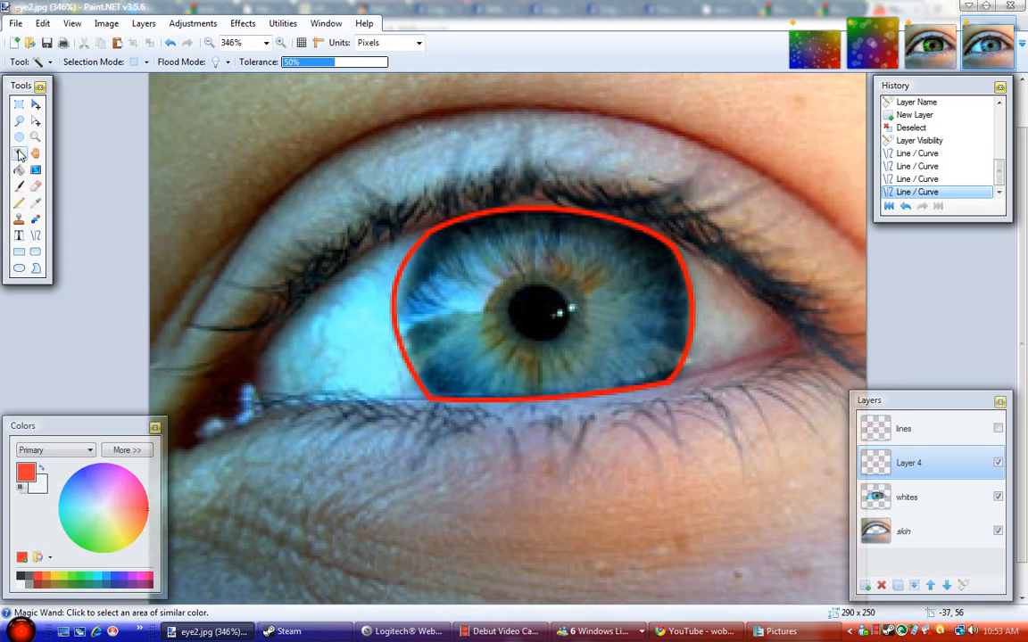
{"action": "left_click", "coordinate": [491, 232]}
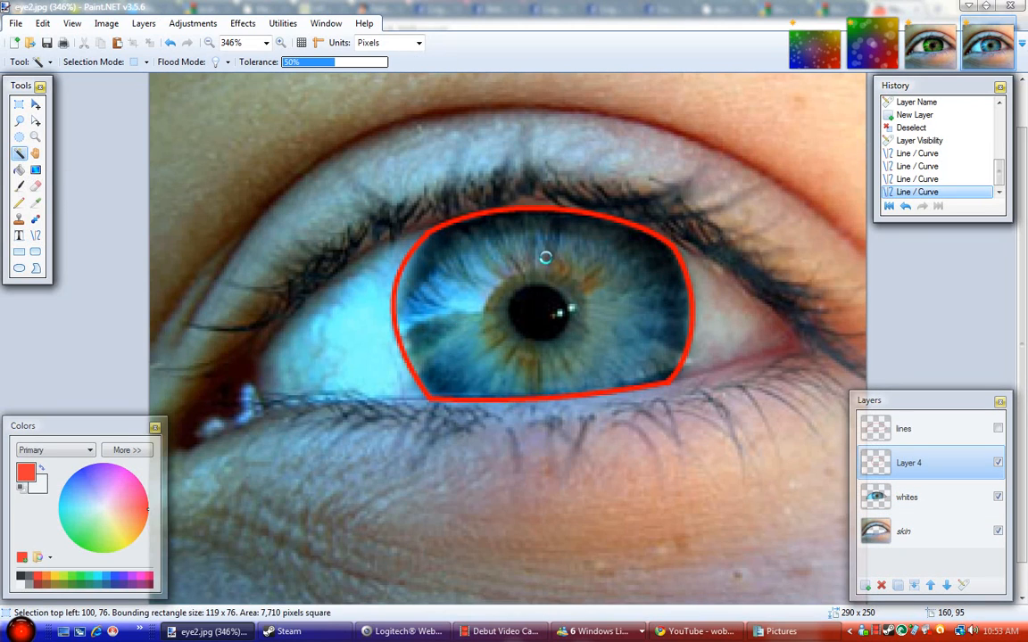
{"action": "left_click", "coordinate": [960, 505]}
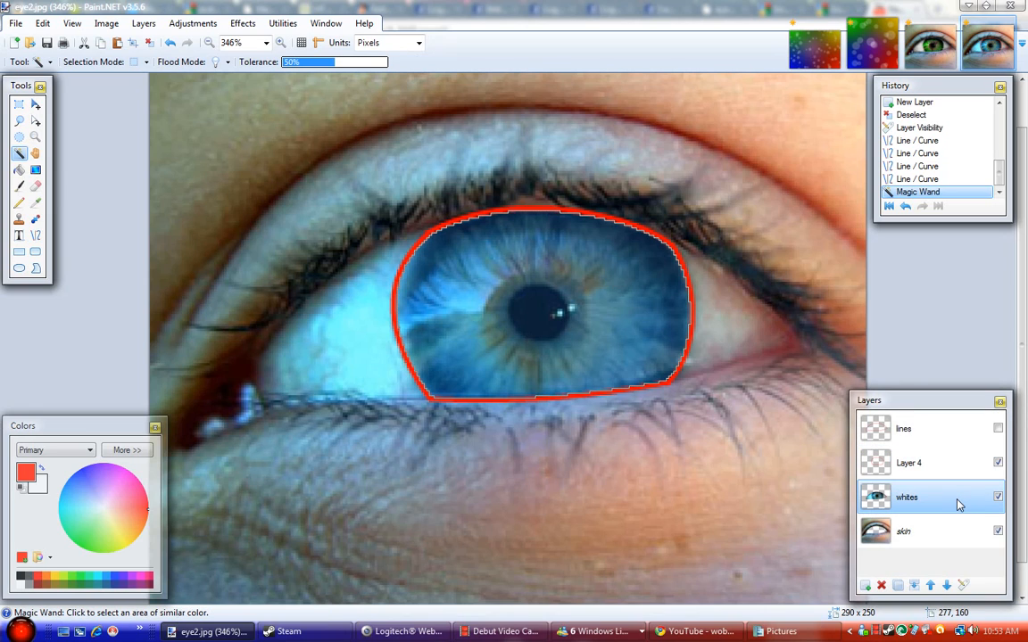
{"action": "key", "text": "ctrl+x"}
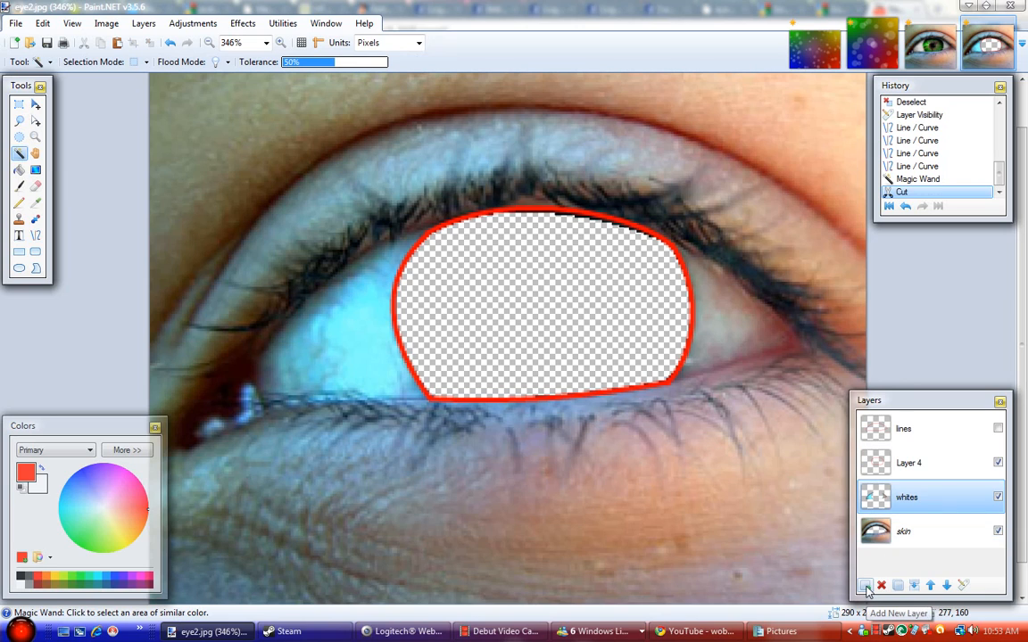
Paste the cut-out iris onto a new layer directly above "whites" and clear the selection
{"action": "left_click", "coordinate": [866, 586]}
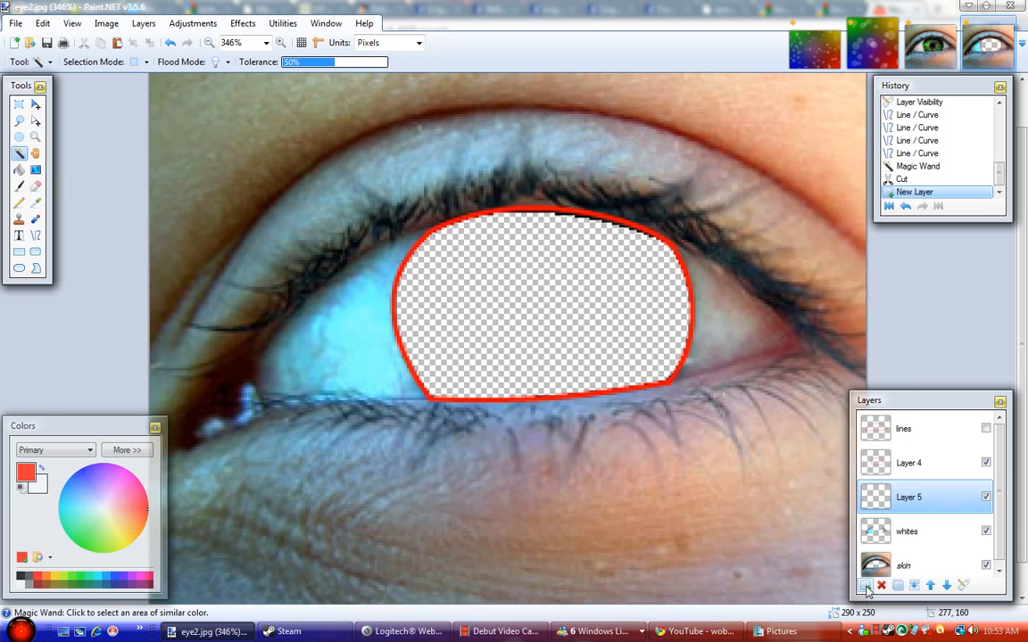
{"action": "key", "text": "ctrl+v"}
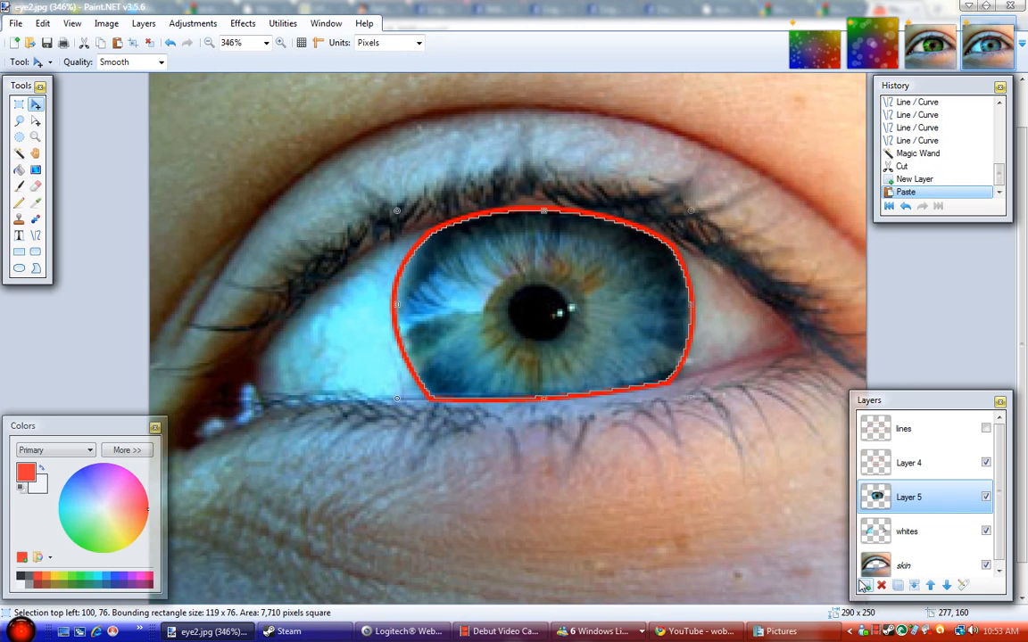
{"action": "left_click", "coordinate": [915, 505]}
{"action": "key", "text": "ctrl+d"}
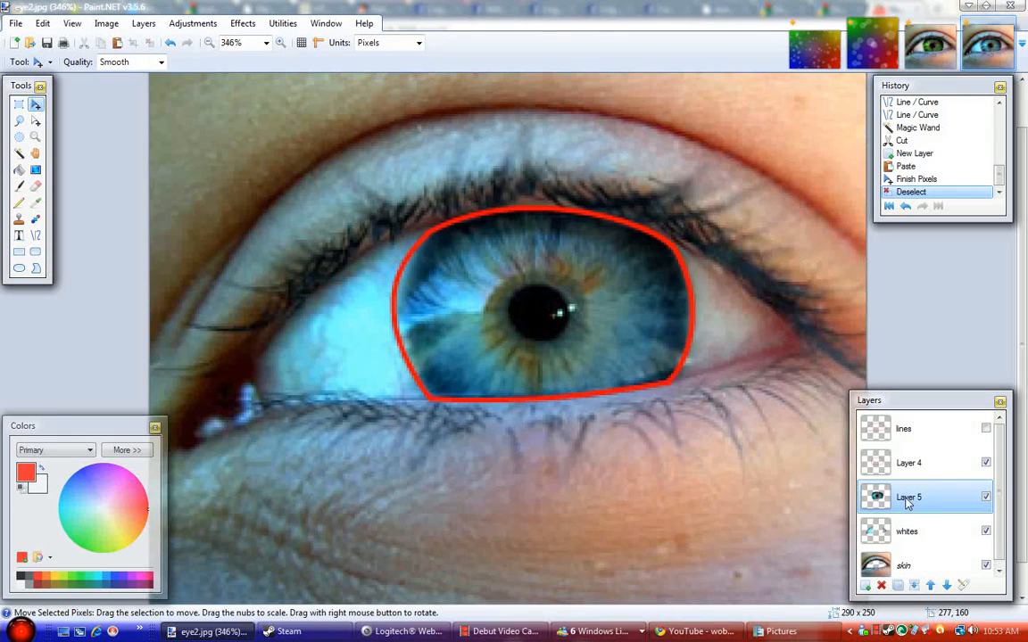
Rename the layer with the pasted iris to "iris"
{"action": "double_click", "coordinate": [914, 498]}
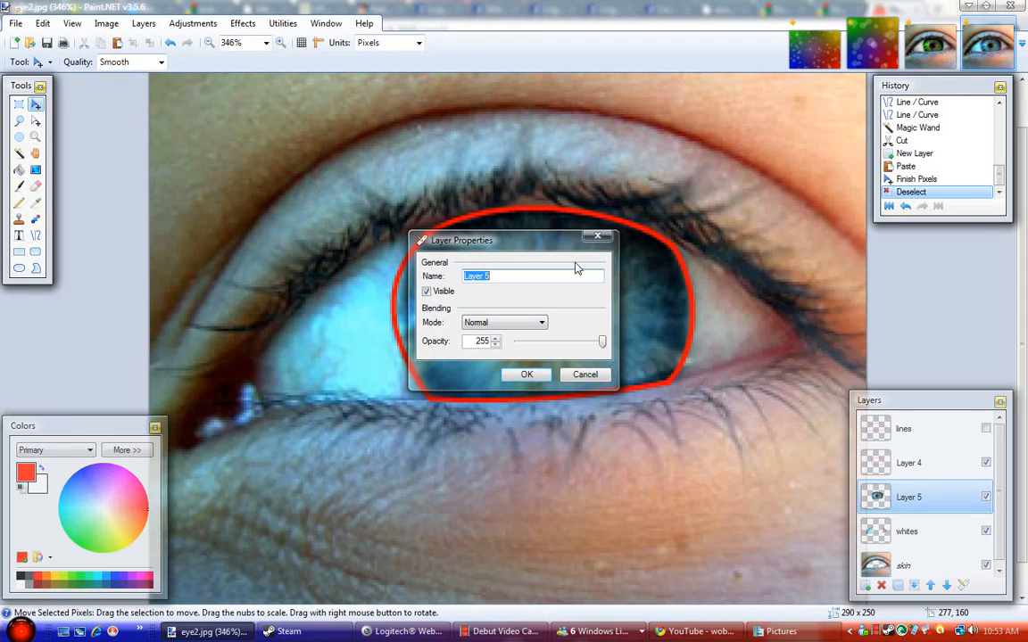
{"action": "type", "text": "iris"}
{"action": "key", "text": "Return"}
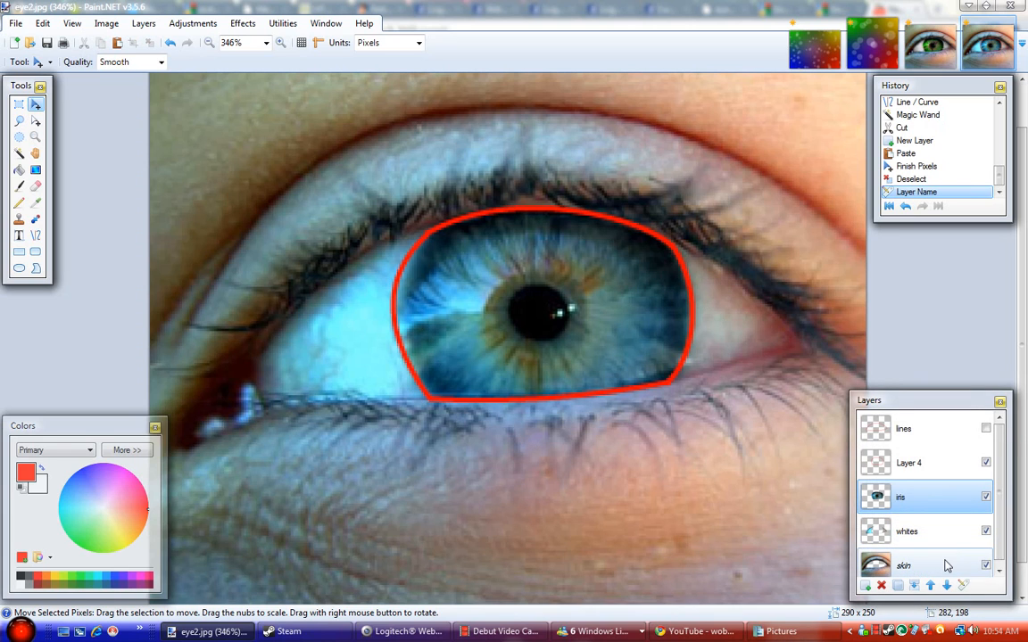
Rename "Layer 4" to "lies 2" and hide it
{"action": "double_click", "coordinate": [928, 463]}
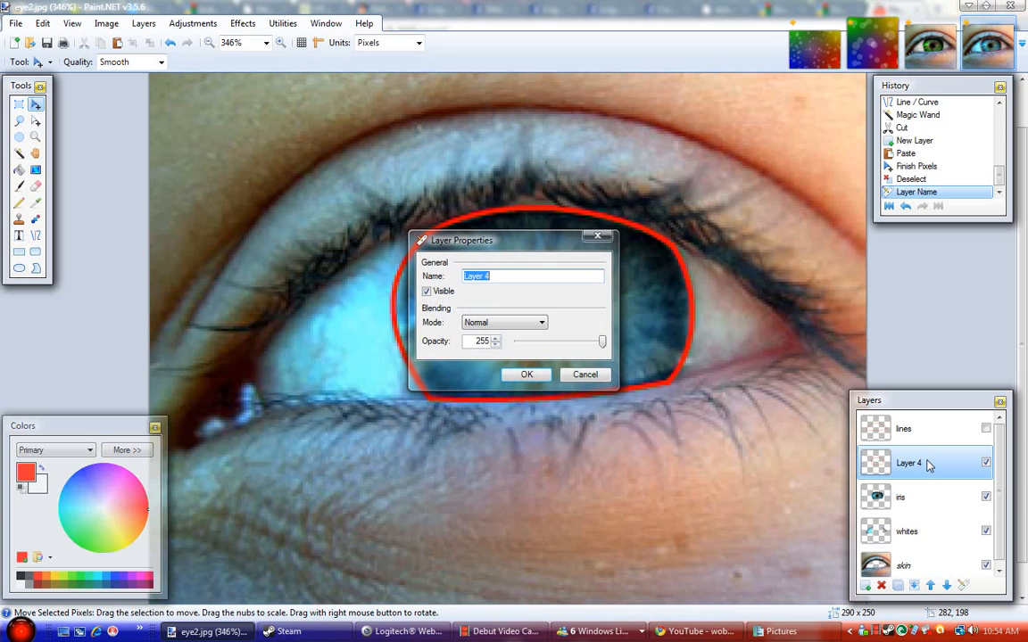
{"action": "key", "text": "BackSpace"}
{"action": "key", "text": "Return"}
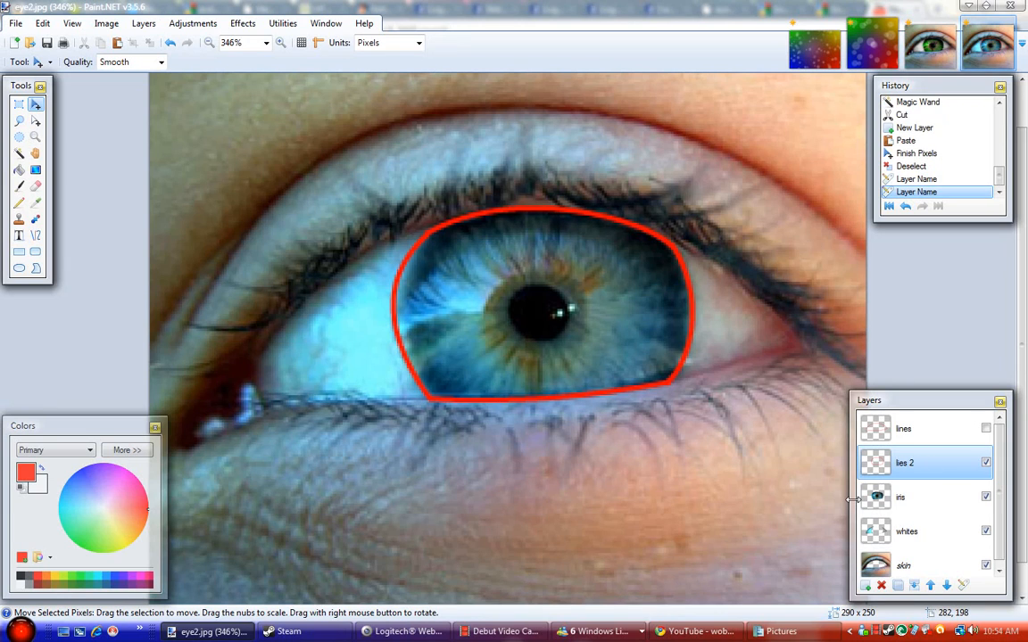
{"action": "left_click", "coordinate": [986, 464]}
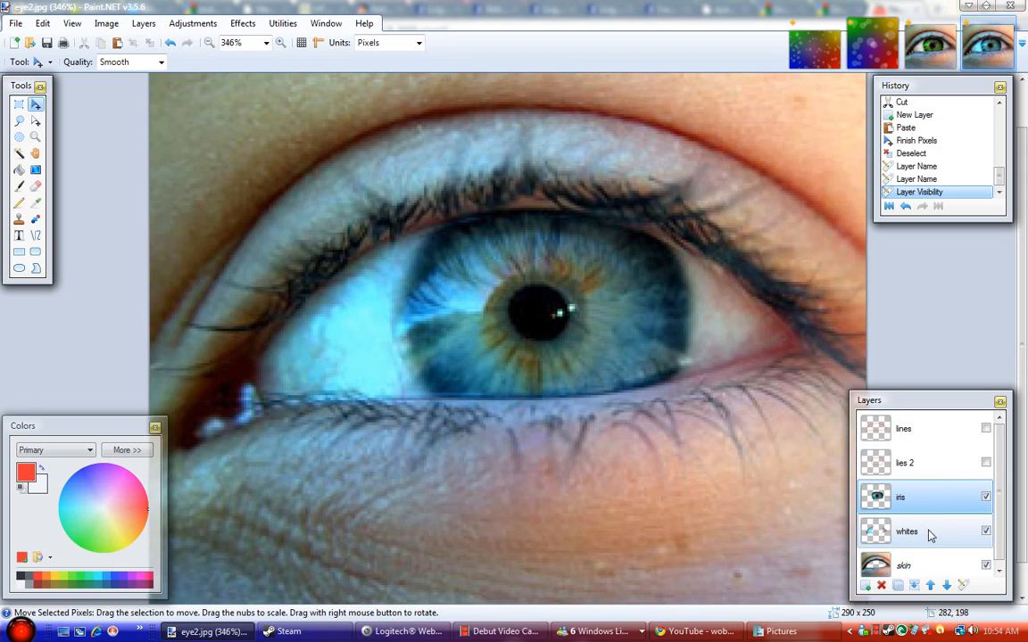
Try Auto-Level on the "whites" layer and undo it
{"action": "left_click", "coordinate": [896, 530]}
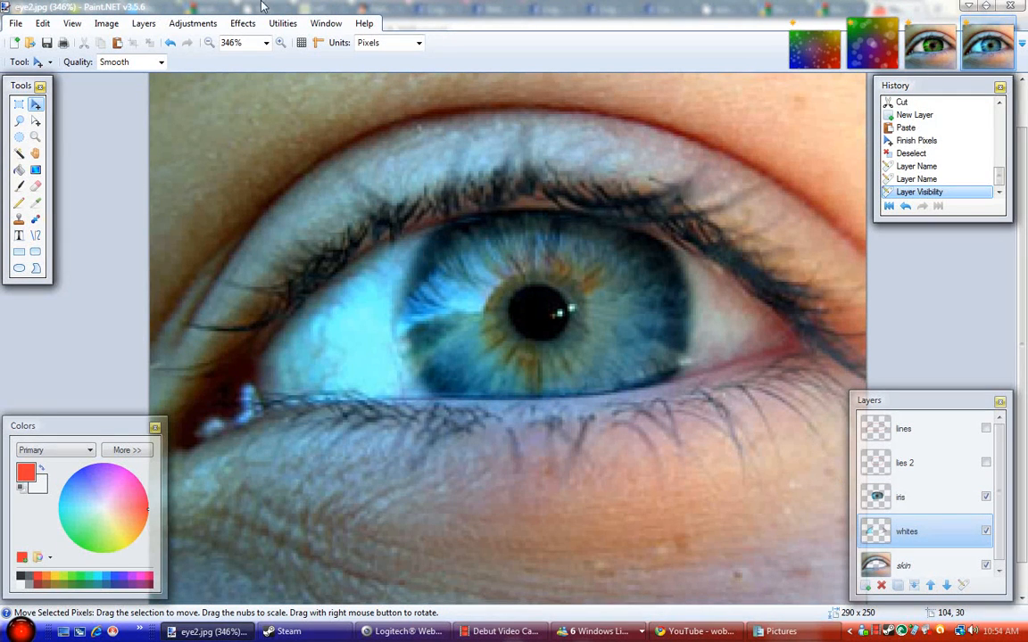
{"action": "left_click", "coordinate": [175, 25]}
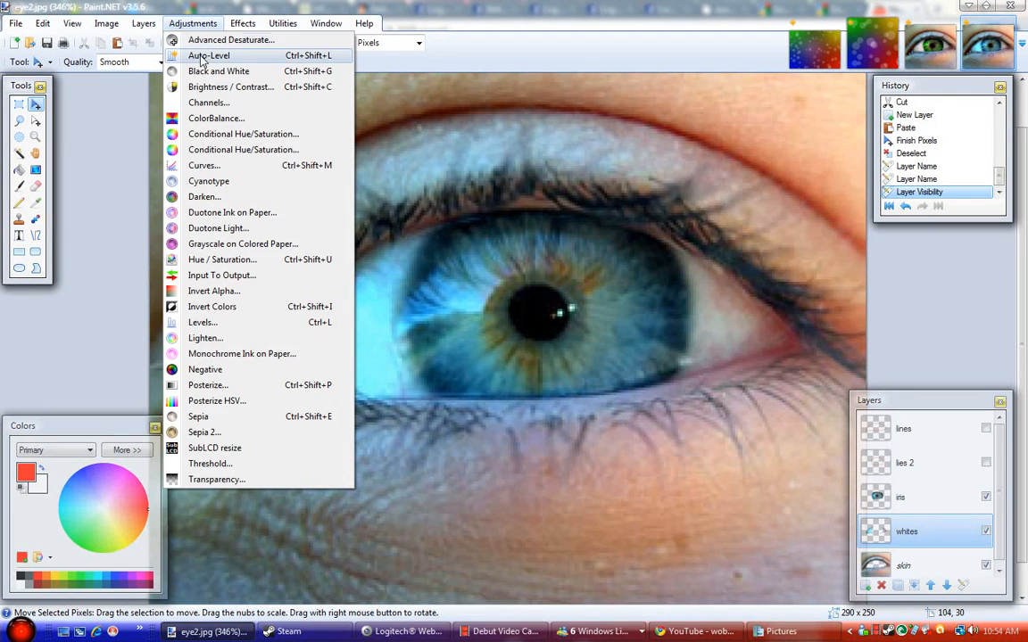
{"action": "left_click", "coordinate": [181, 55]}
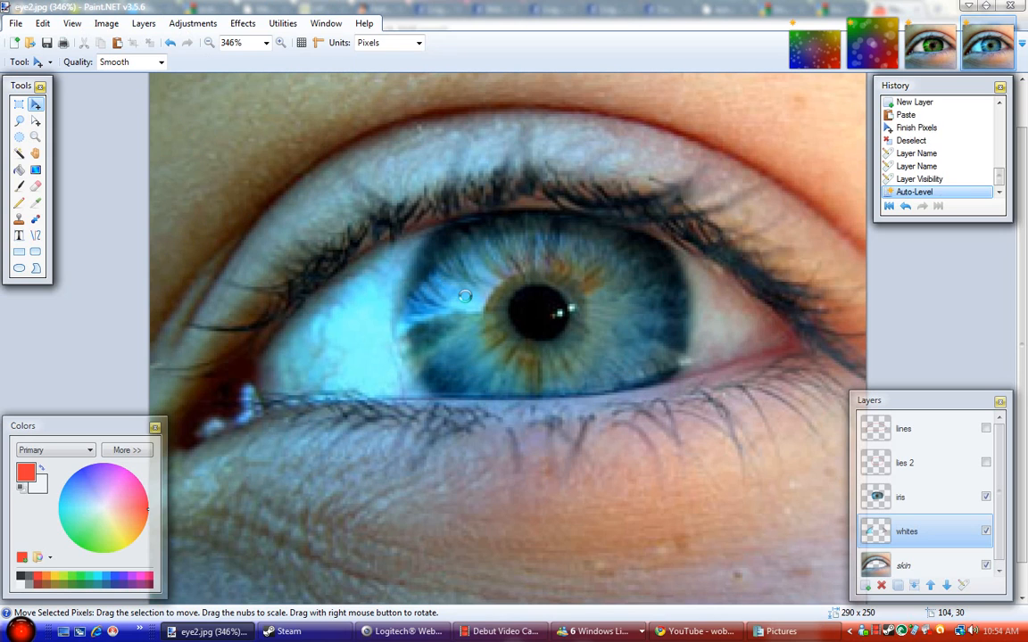
{"action": "left_click", "coordinate": [169, 43]}
Convert the "whites" layer to black and white
{"action": "left_click", "coordinate": [181, 25]}
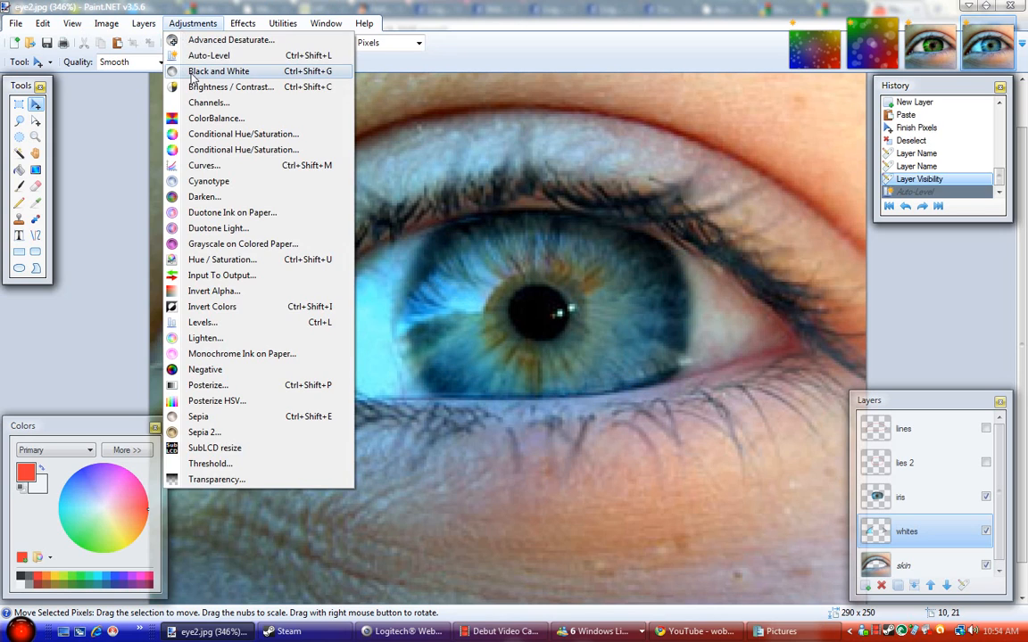
{"action": "left_click", "coordinate": [177, 80]}
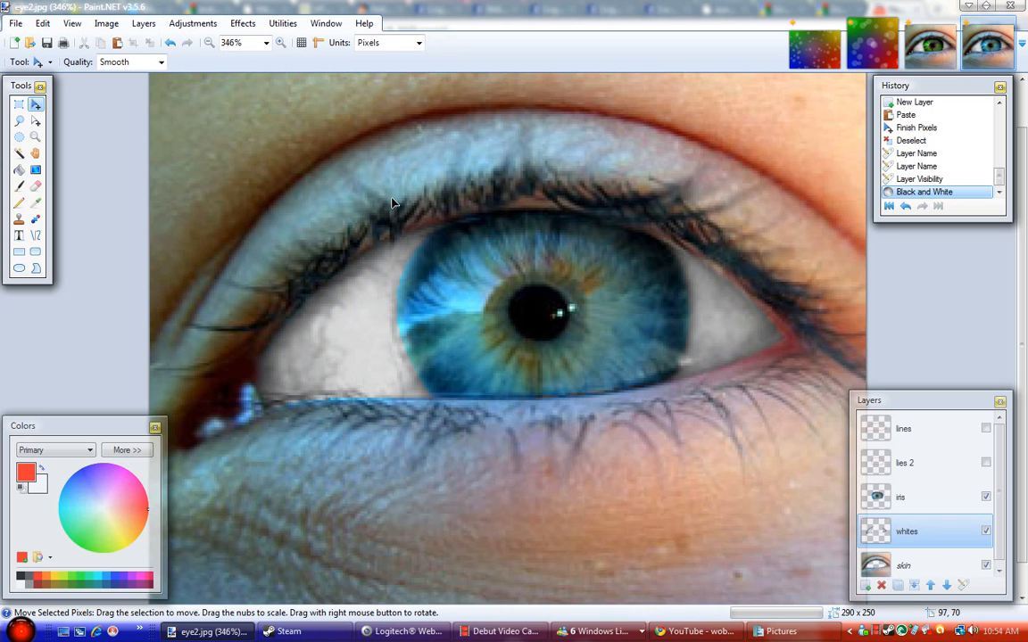
{"action": "scroll", "coordinate": [406, 275], "scroll_direction": "up", "scroll_amount": 5}
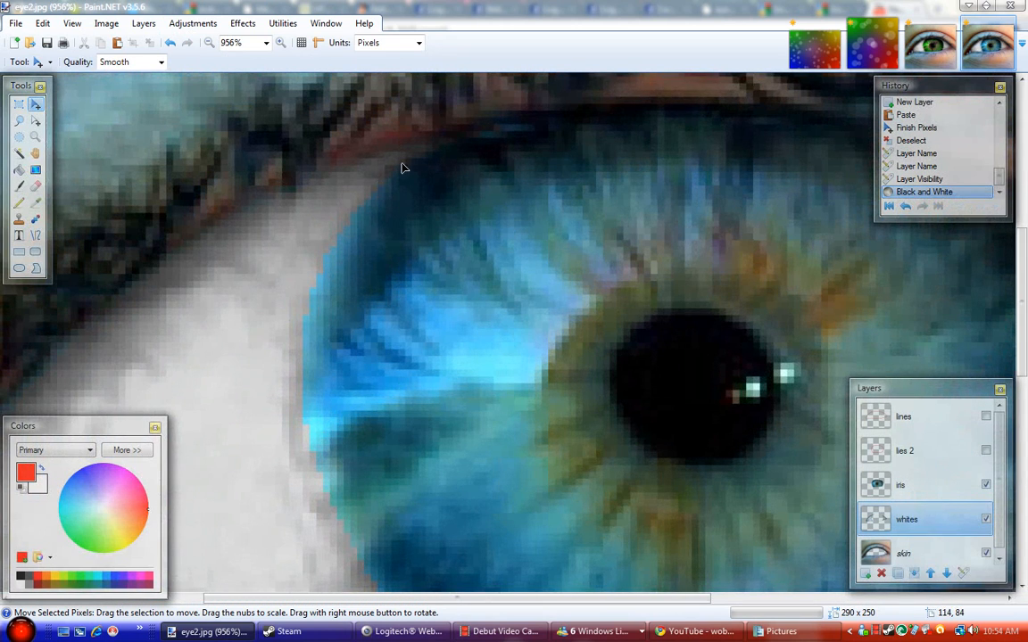
{"action": "scroll", "coordinate": [401, 183], "scroll_direction": "down", "scroll_amount": 5}
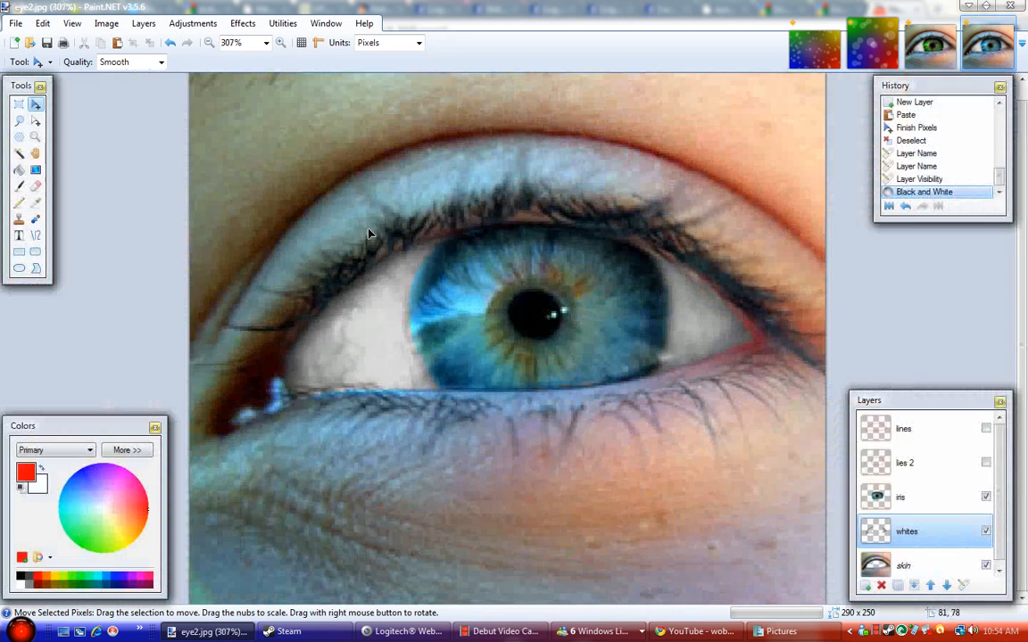
Move the "skin" layer up two places so it sits directly above "iris"
{"action": "left_click", "coordinate": [910, 569]}
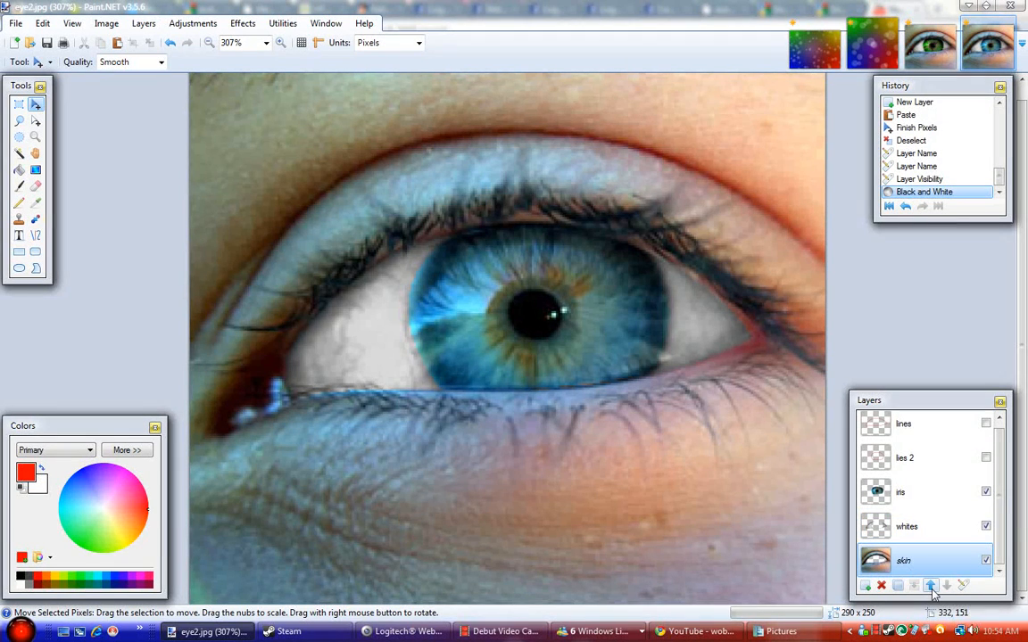
{"action": "left_click", "coordinate": [931, 586]}
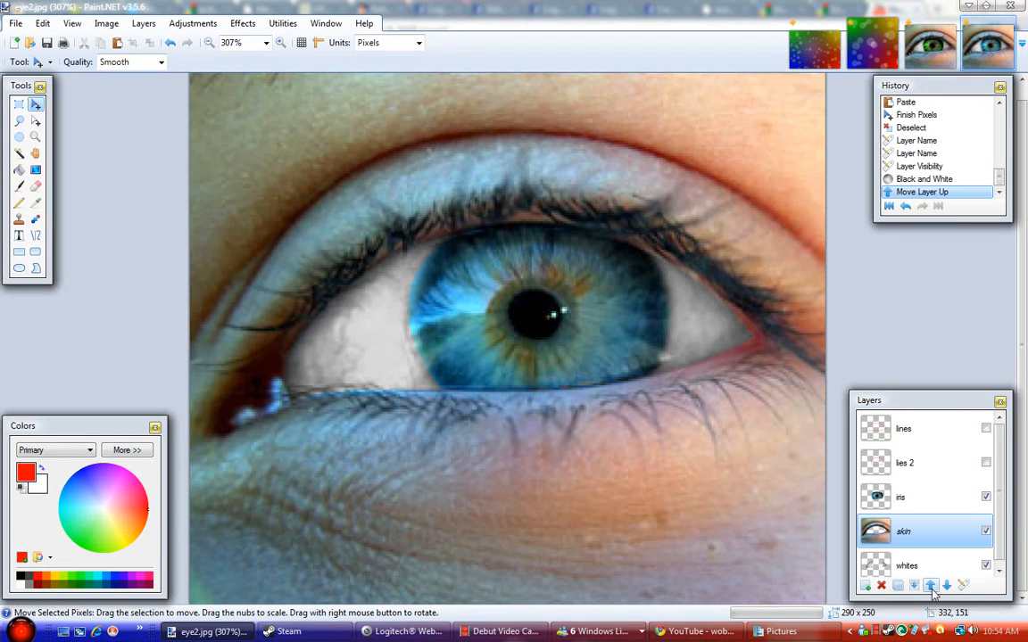
{"action": "left_click", "coordinate": [931, 587]}
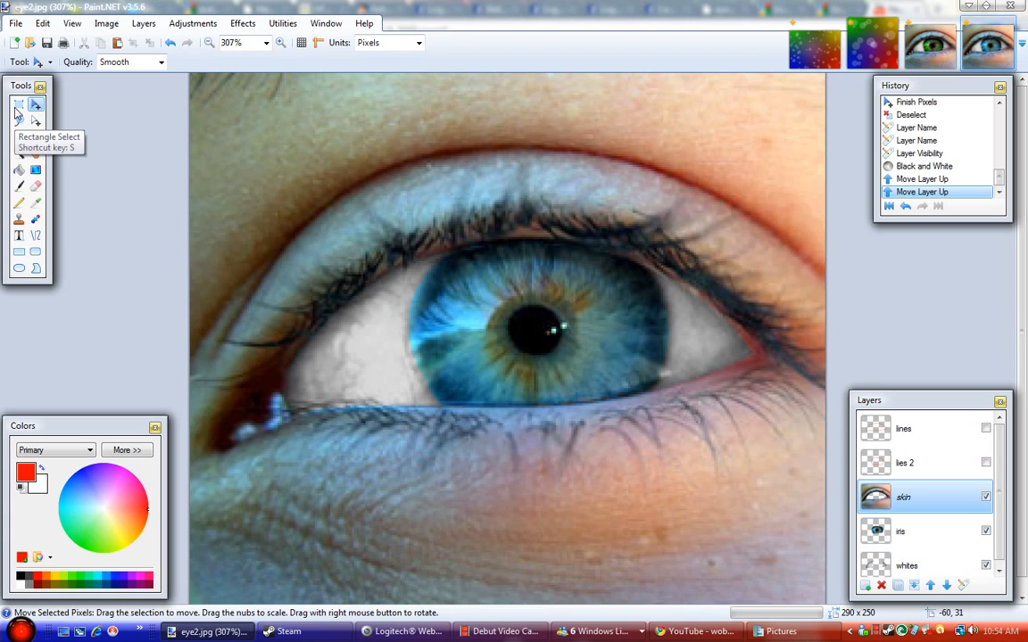
Recolor the "iris" layer green with Hue / Saturation, using hue -86, saturation 100 and lightness -18
{"action": "left_click", "coordinate": [870, 535]}
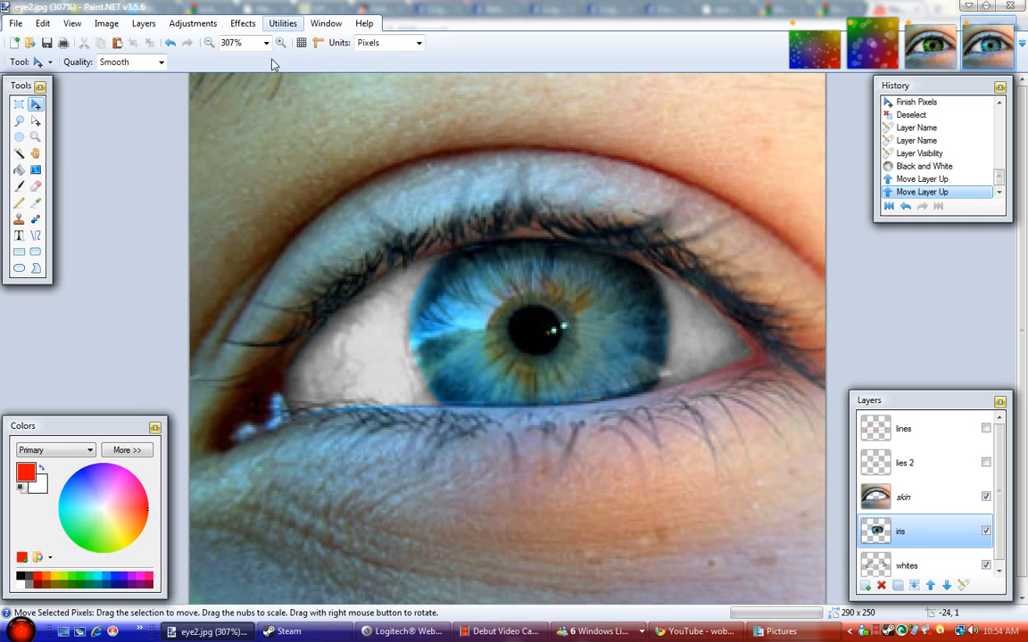
{"action": "left_click", "coordinate": [193, 23]}
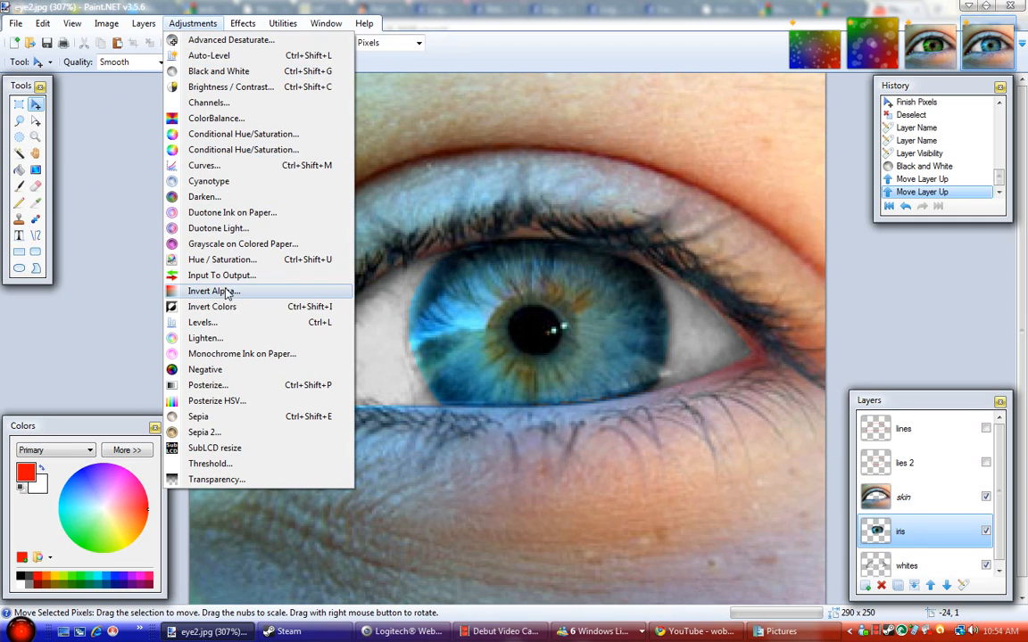
{"action": "left_click", "coordinate": [218, 259]}
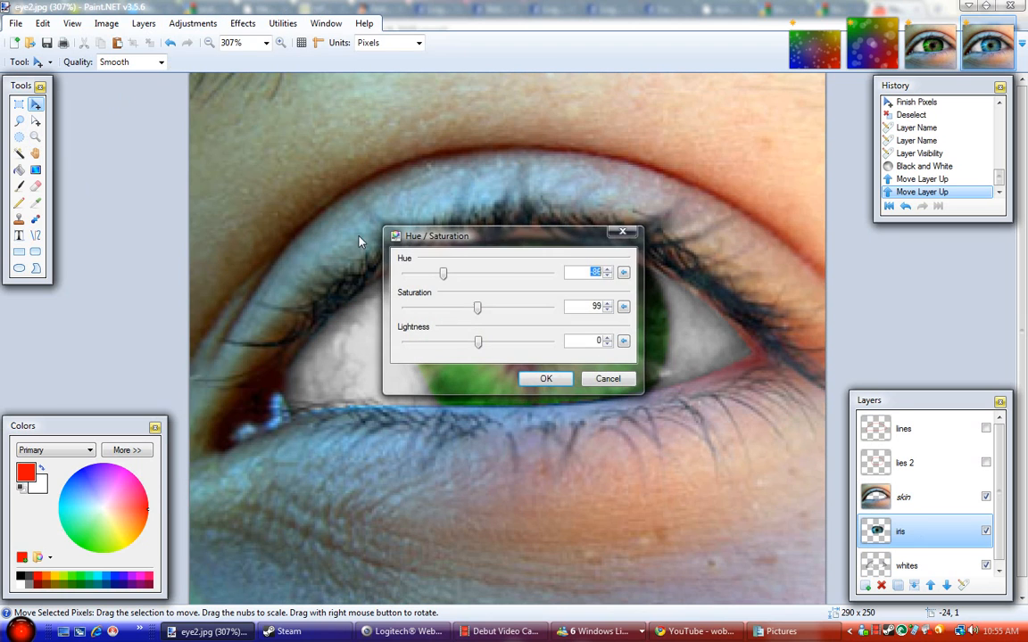
{"action": "left_click_drag", "start_coordinate": [522, 245], "coordinate": [812, 86]}
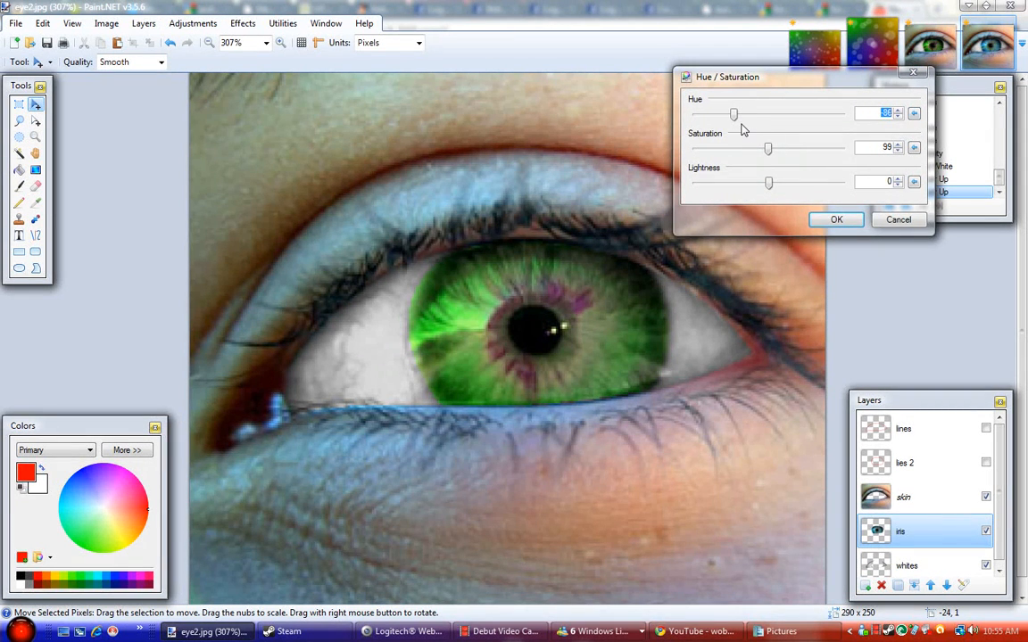
{"action": "left_click", "coordinate": [915, 148]}
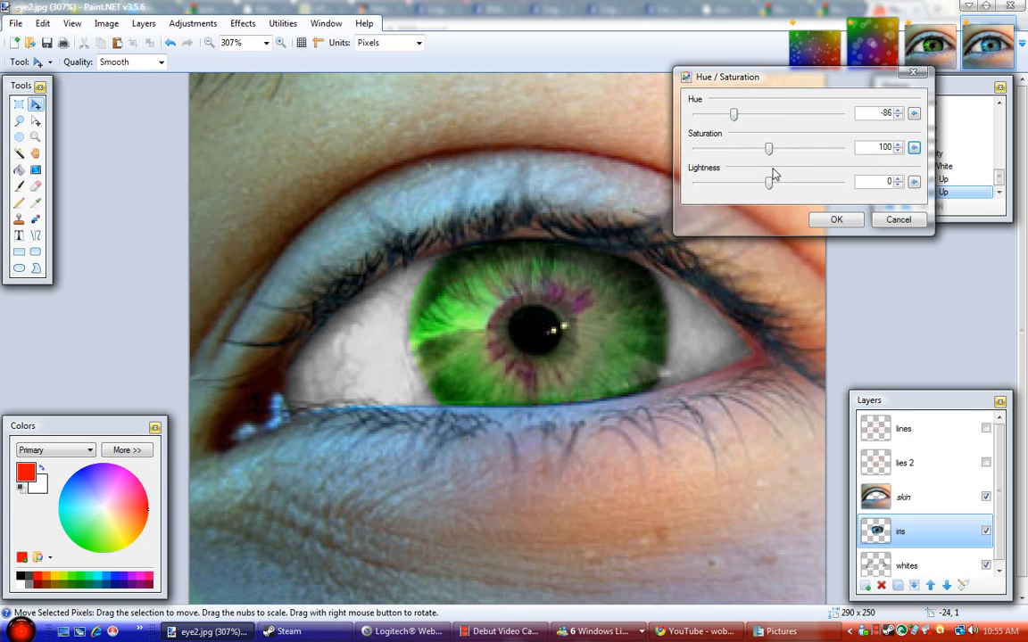
{"action": "left_click_drag", "start_coordinate": [773, 186], "coordinate": [758, 188]}
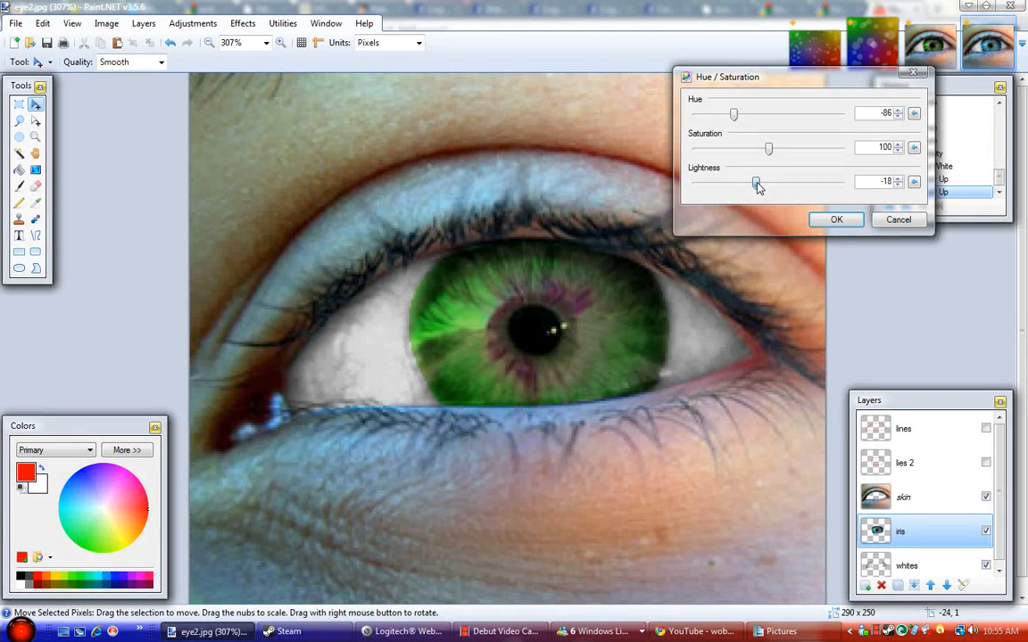
{"action": "left_click", "coordinate": [830, 219]}
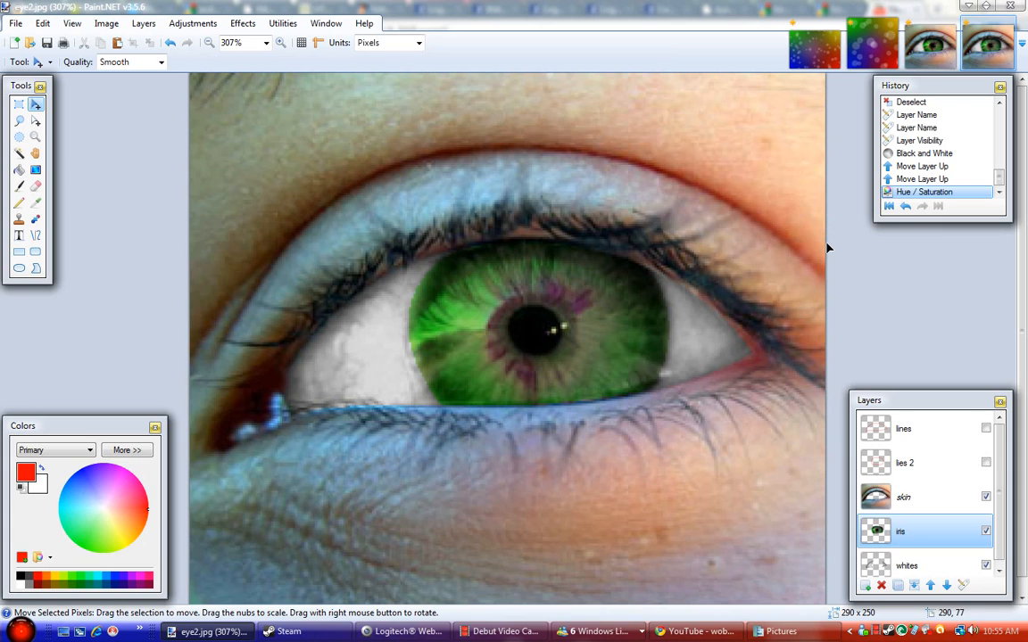
Duplicate the "iris" layer and apply a Gaussian Blur with radius 2 to the copy
{"action": "left_click", "coordinate": [899, 586]}
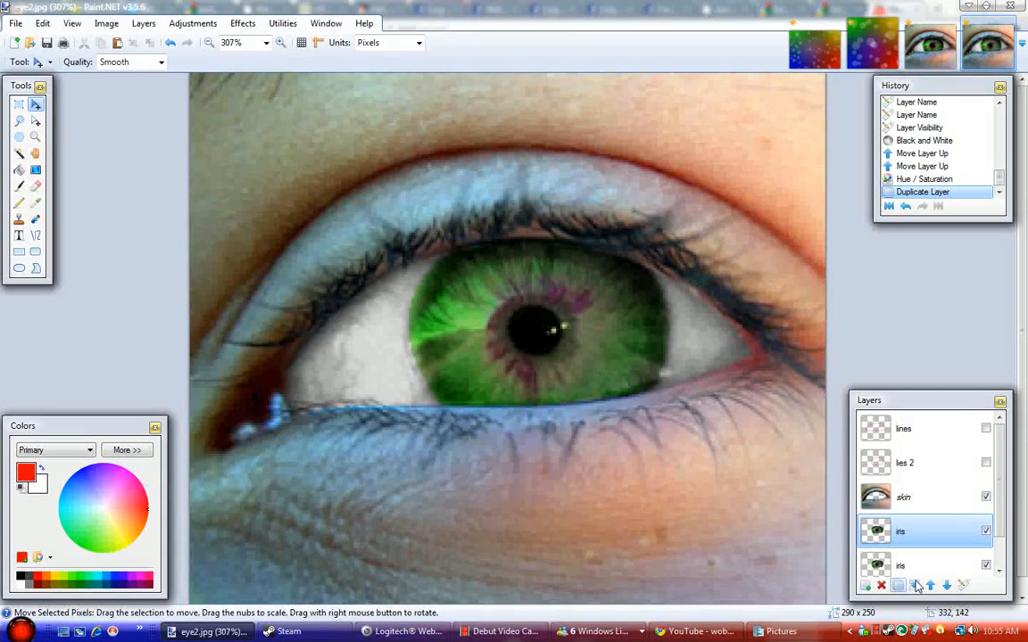
{"action": "left_click", "coordinate": [245, 25]}
{"action": "mouse_move", "coordinate": [413, 97]}
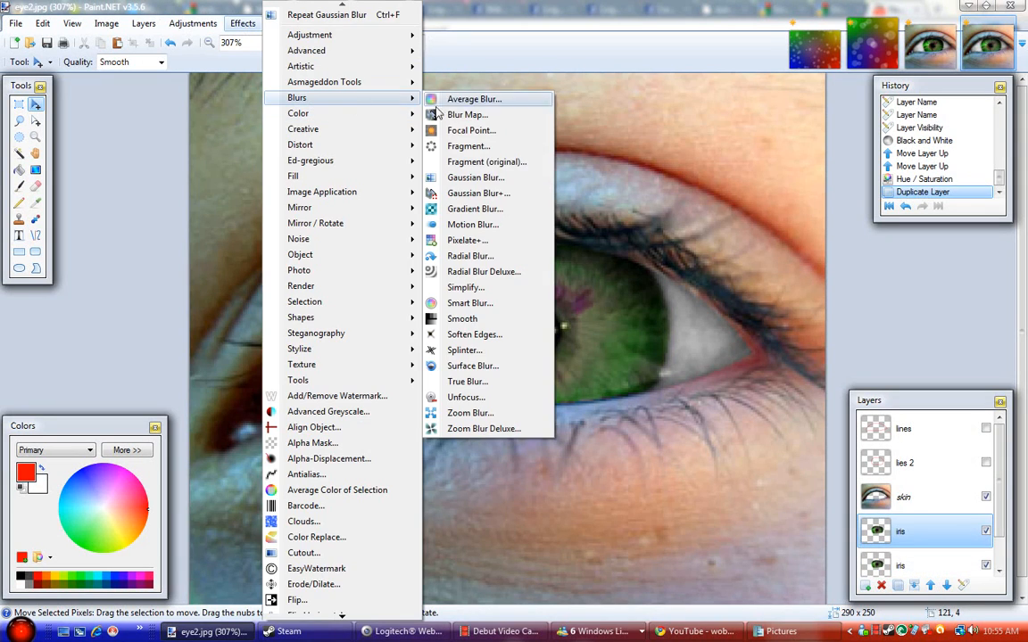
{"action": "left_click", "coordinate": [464, 179]}
{"action": "double_click", "coordinate": [457, 6]}
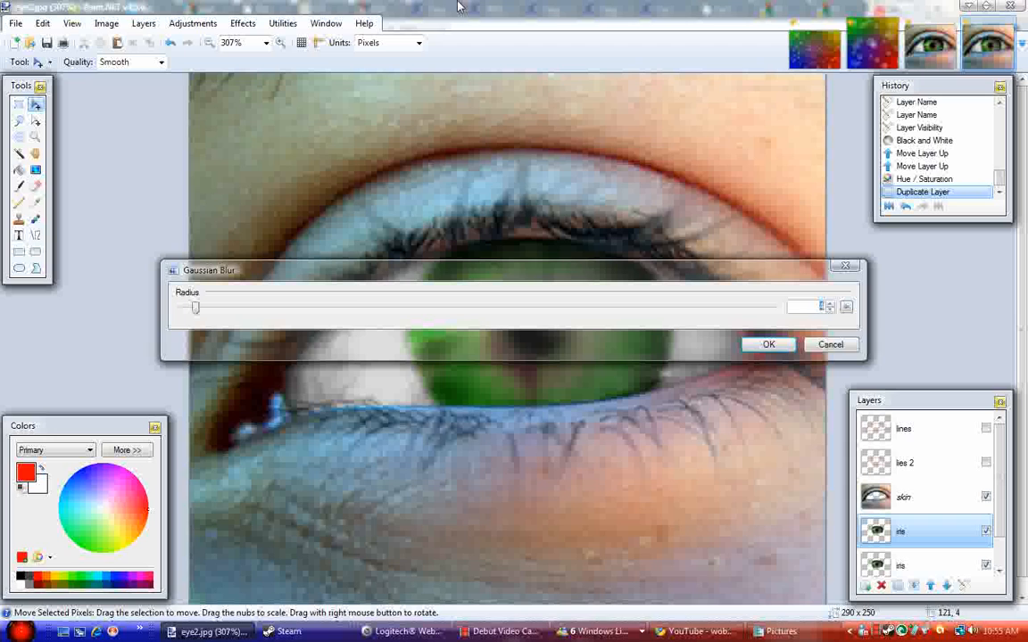
{"action": "left_click_drag", "start_coordinate": [401, 276], "coordinate": [393, 90]}
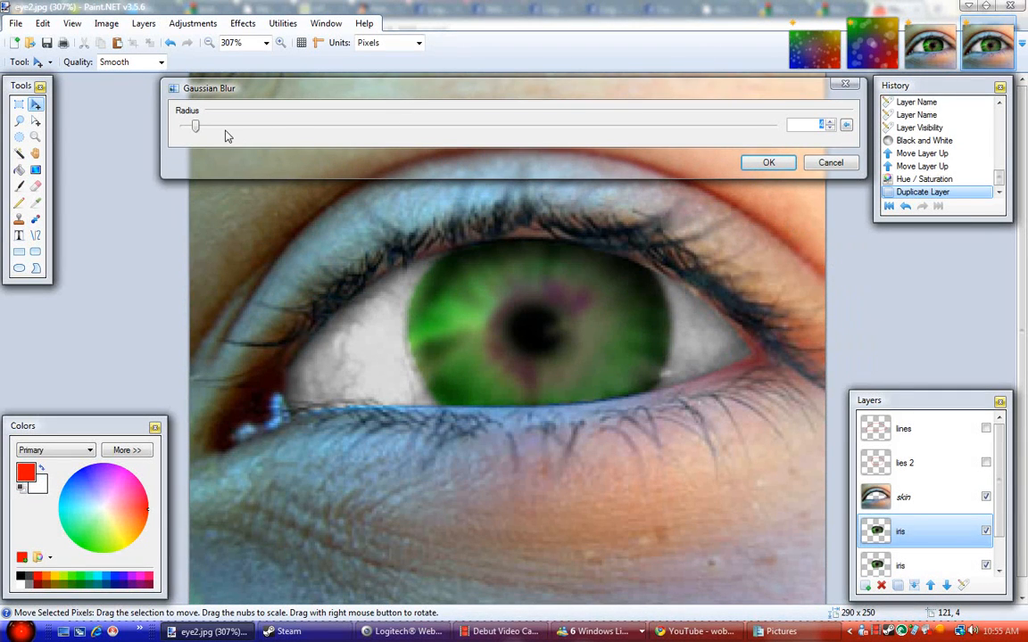
{"action": "left_click", "coordinate": [829, 128]}
{"action": "left_click", "coordinate": [829, 128]}
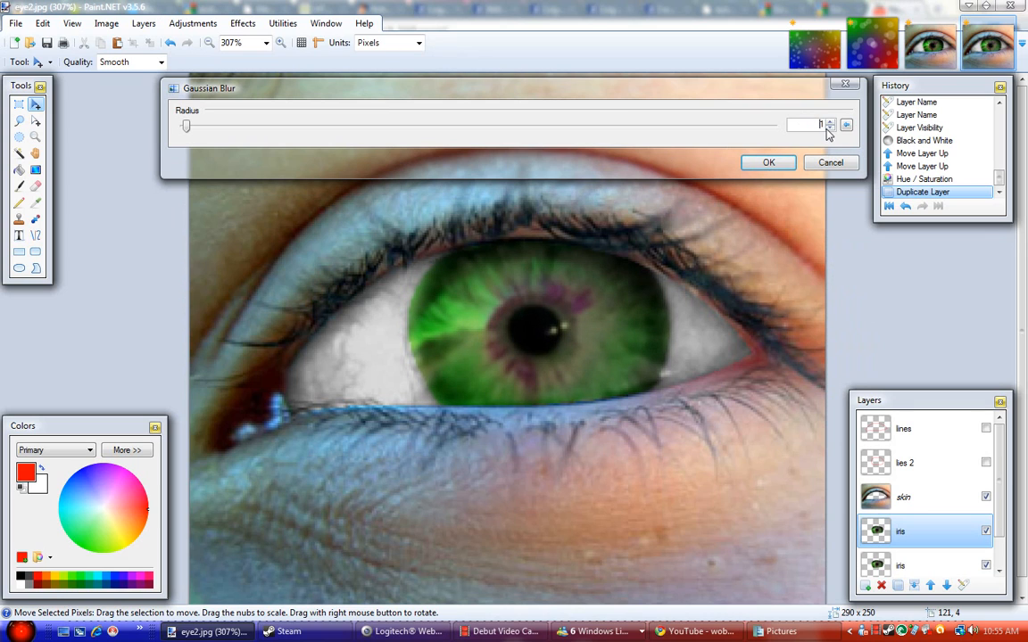
{"action": "left_click", "coordinate": [831, 122]}
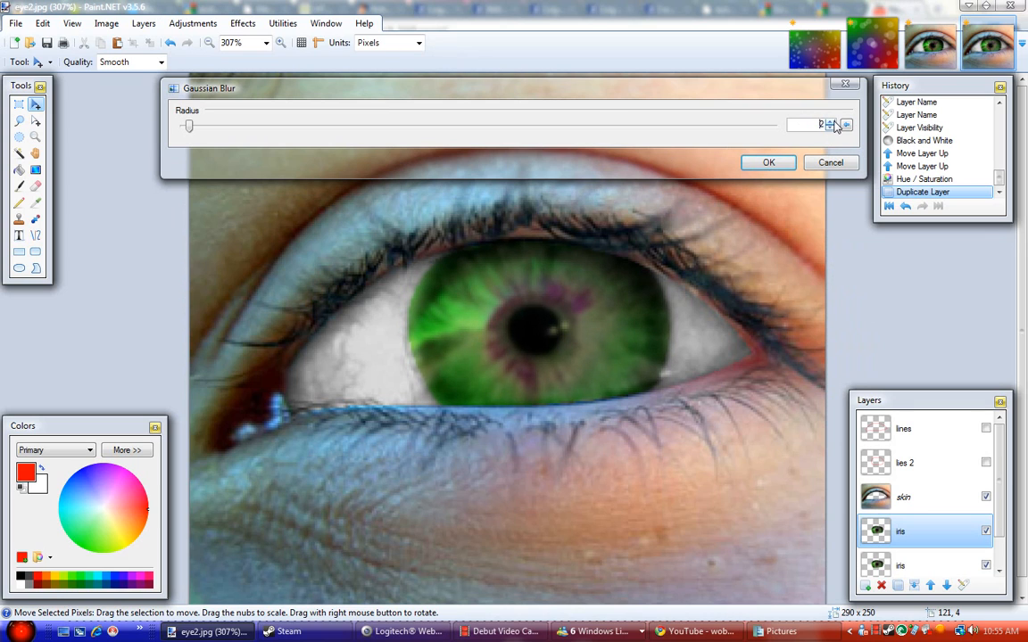
{"action": "left_click", "coordinate": [768, 162]}
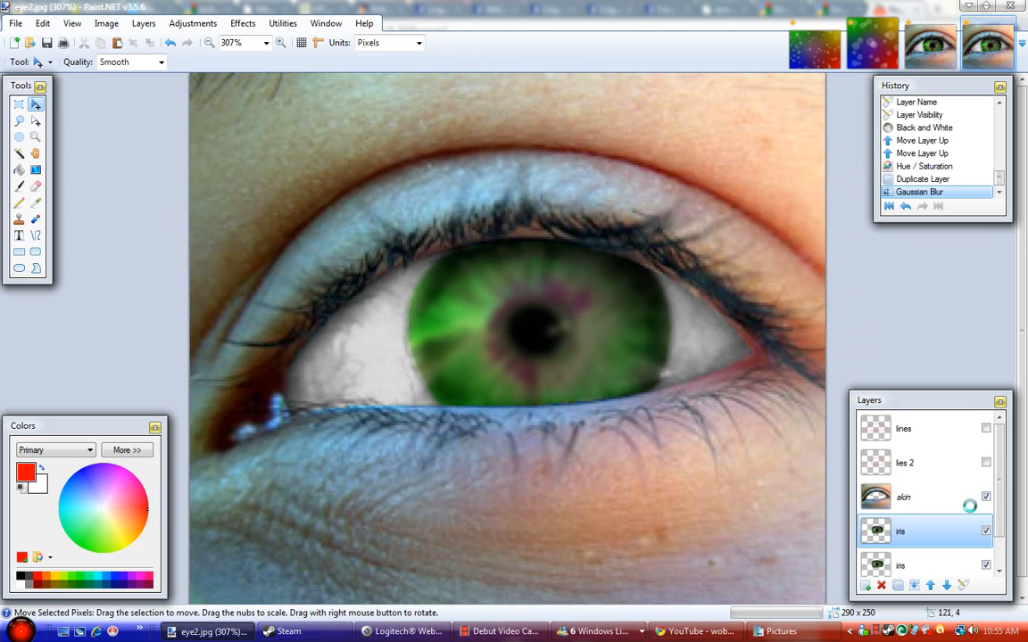
Move the blurred iris copy directly below the sharp "iris" layer
{"action": "left_click", "coordinate": [945, 584]}
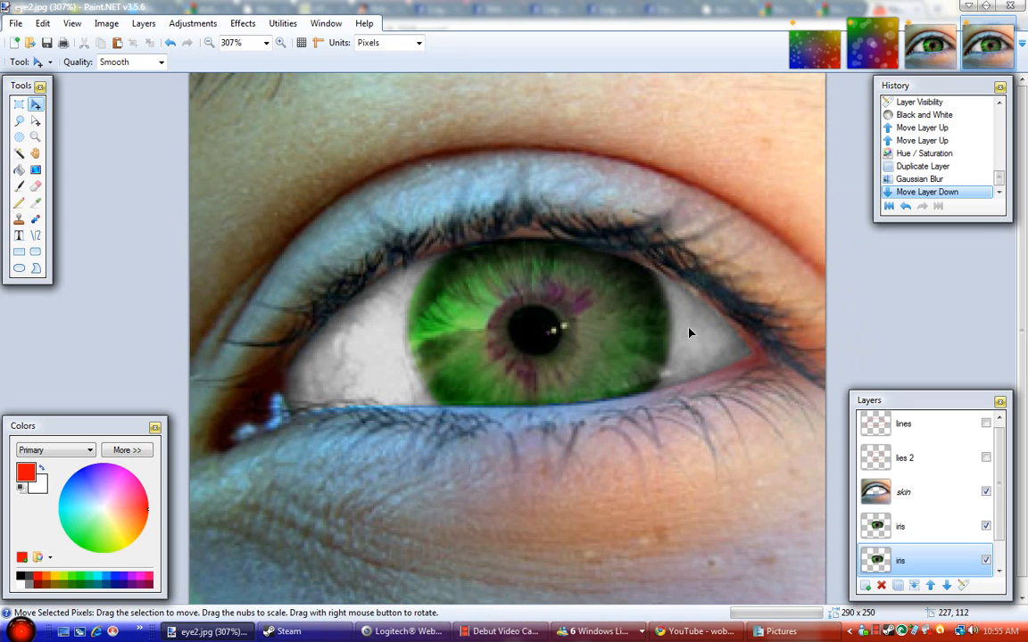
{"action": "left_click", "coordinate": [210, 44]}
{"action": "left_click", "coordinate": [211, 43]}
{"action": "left_click", "coordinate": [210, 43]}
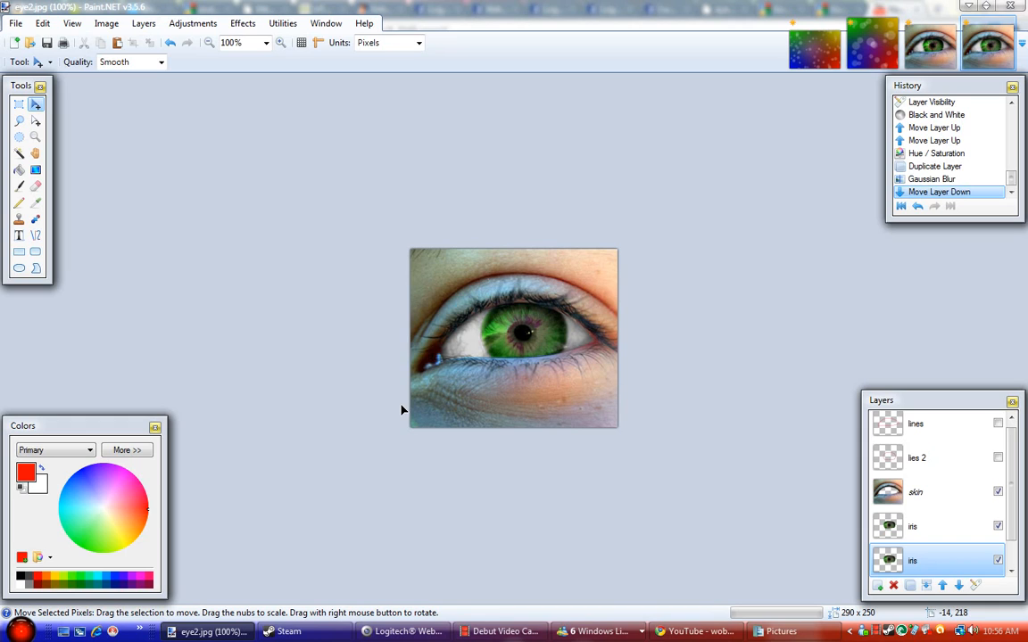
{"action": "left_click", "coordinate": [500, 632]}
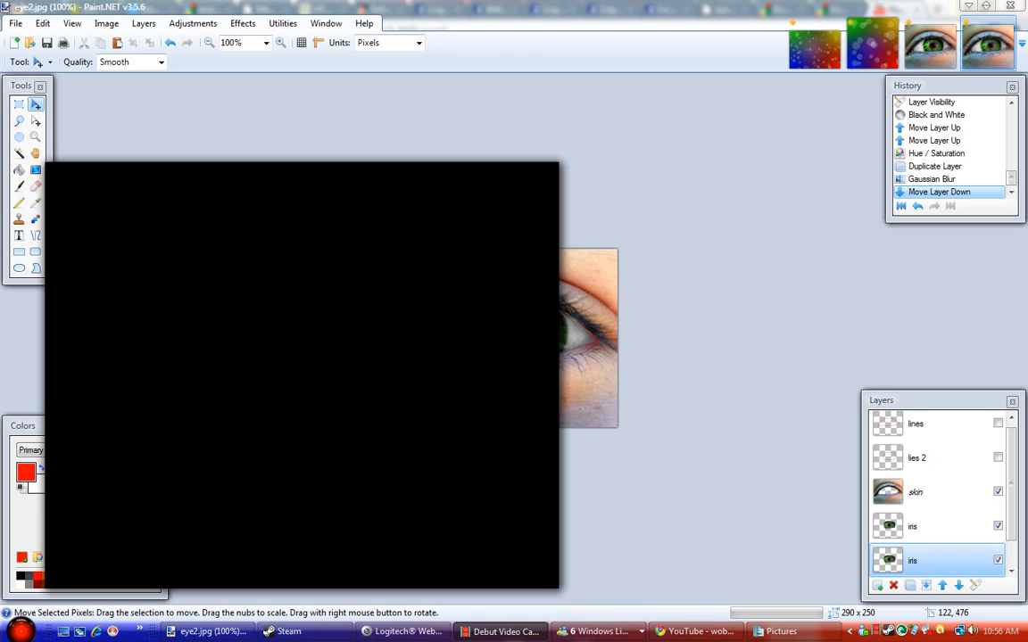